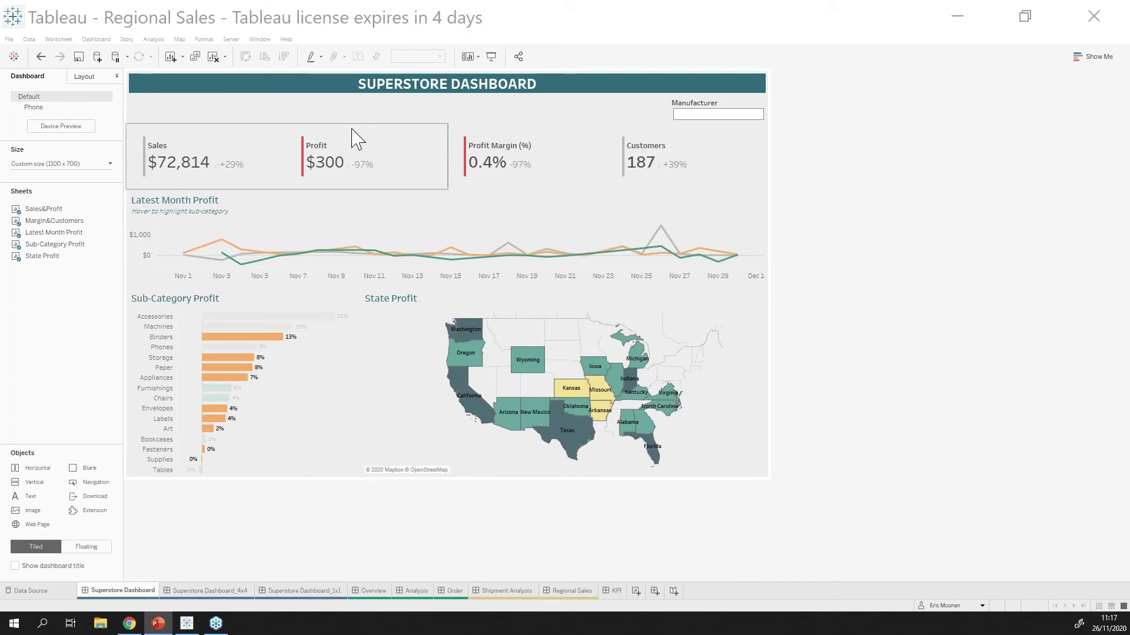
# Turn on device preview for the Superstore dashboard with device type Phone and look over the available phone models
pyautogui.click(69, 144)
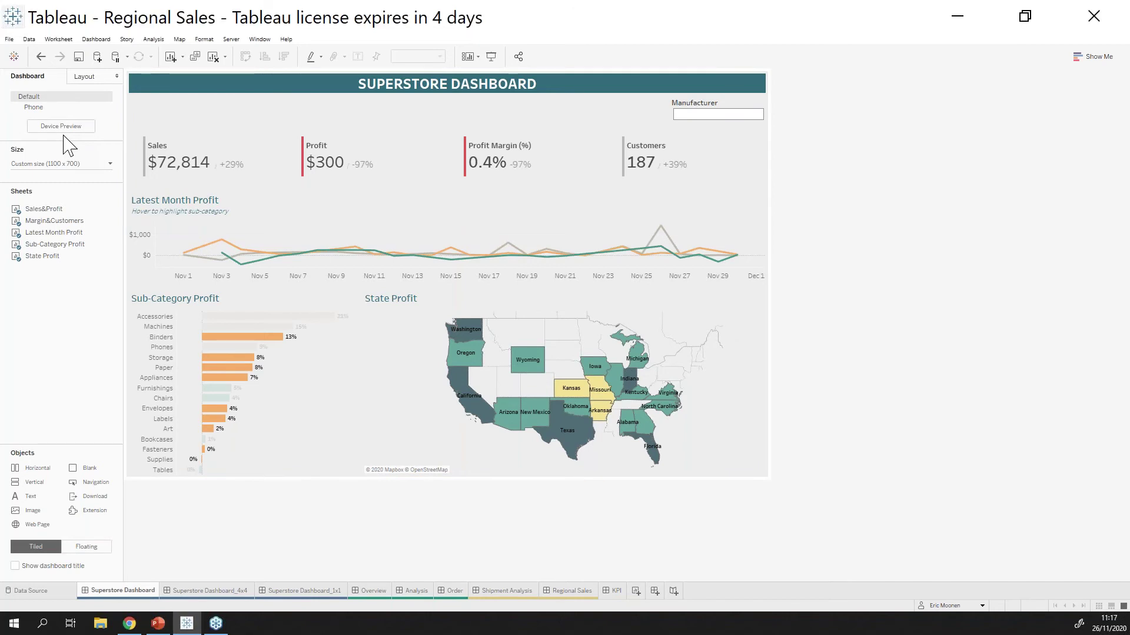
pyautogui.click(72, 127)
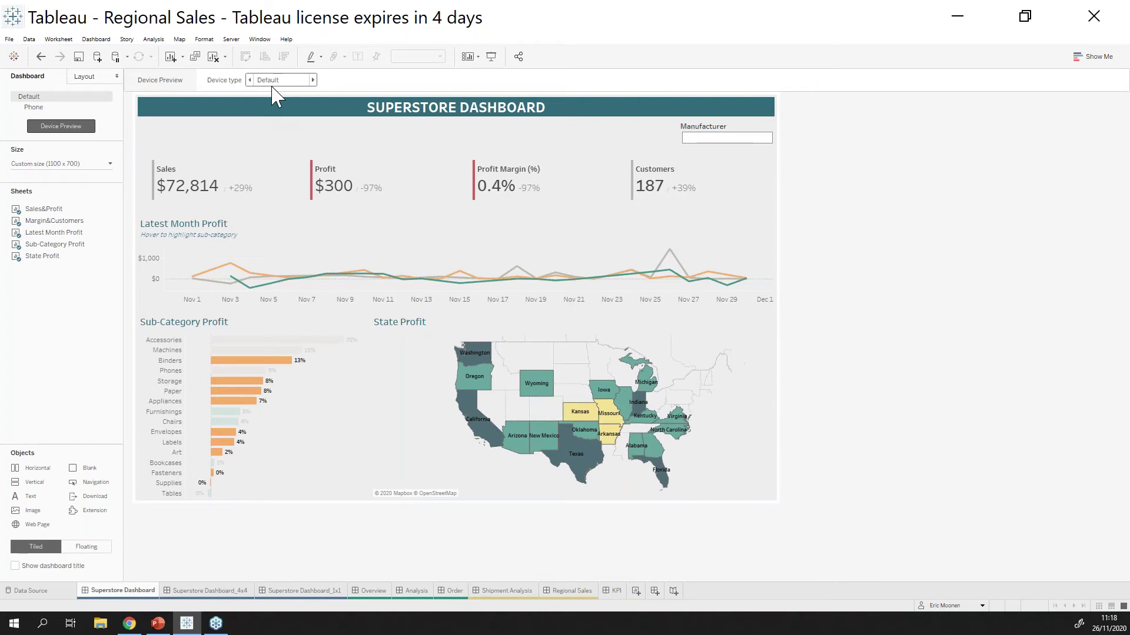
pyautogui.click(275, 82)
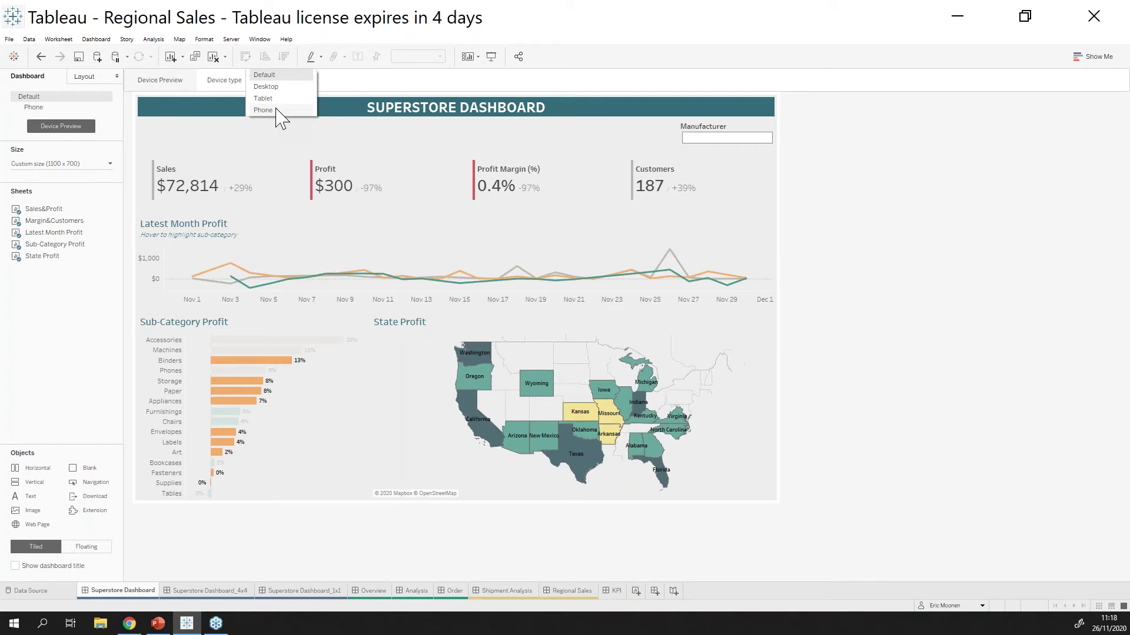
pyautogui.press('Escape')
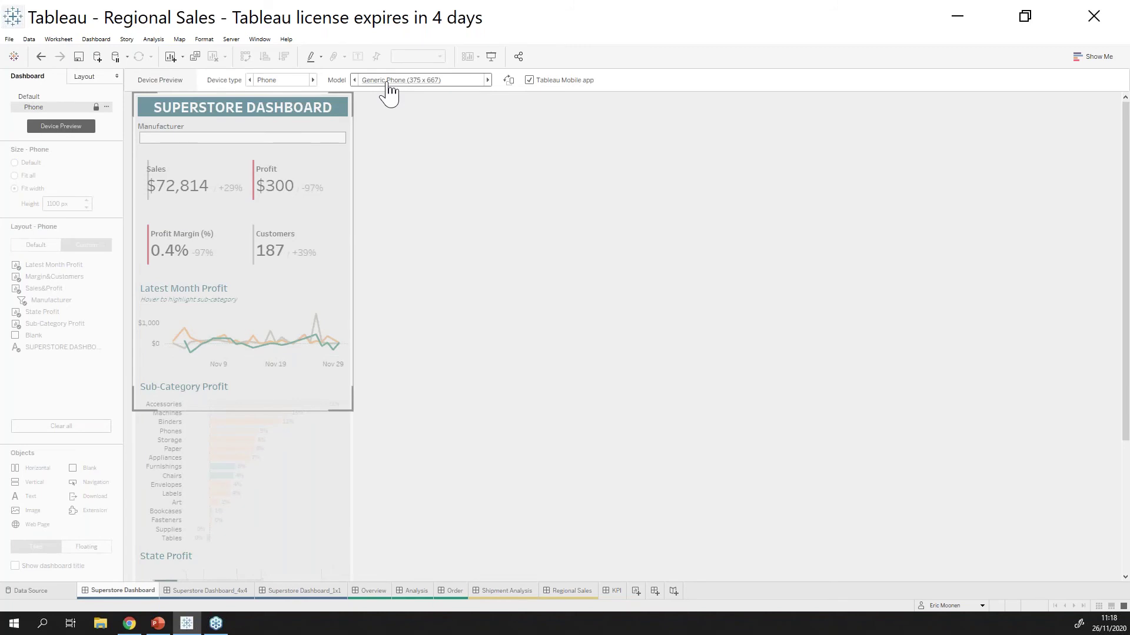
pyautogui.click(388, 81)
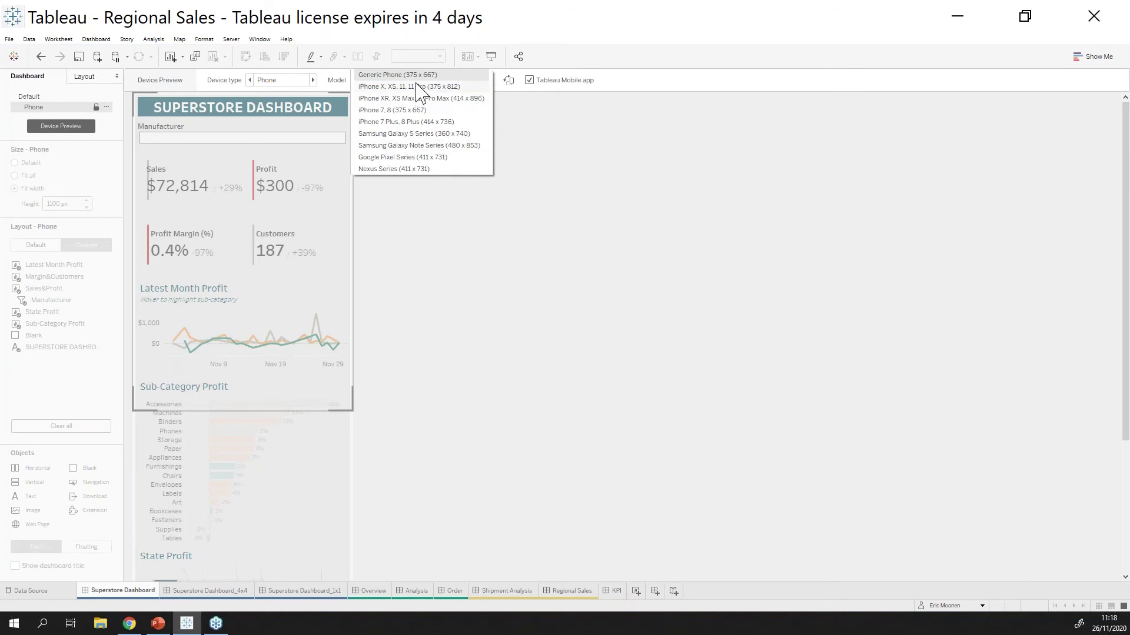
pyautogui.click(592, 152)
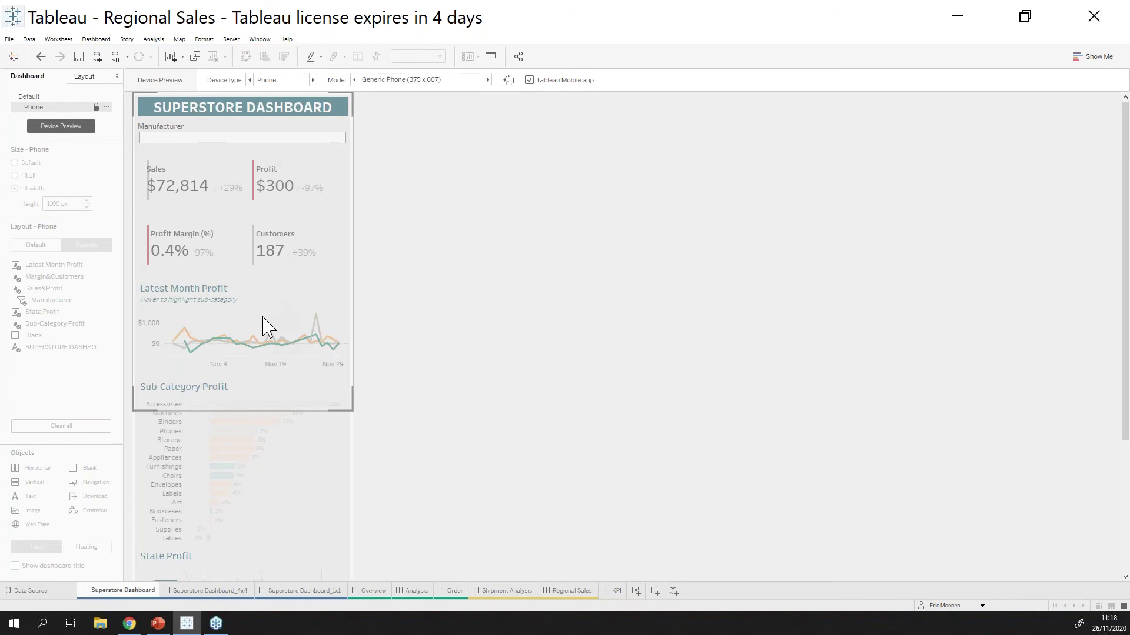
# Compare the Superstore dashboard's default layout with its phone layout, viewing the phone version down to the State Profit map
pyautogui.click(62, 96)
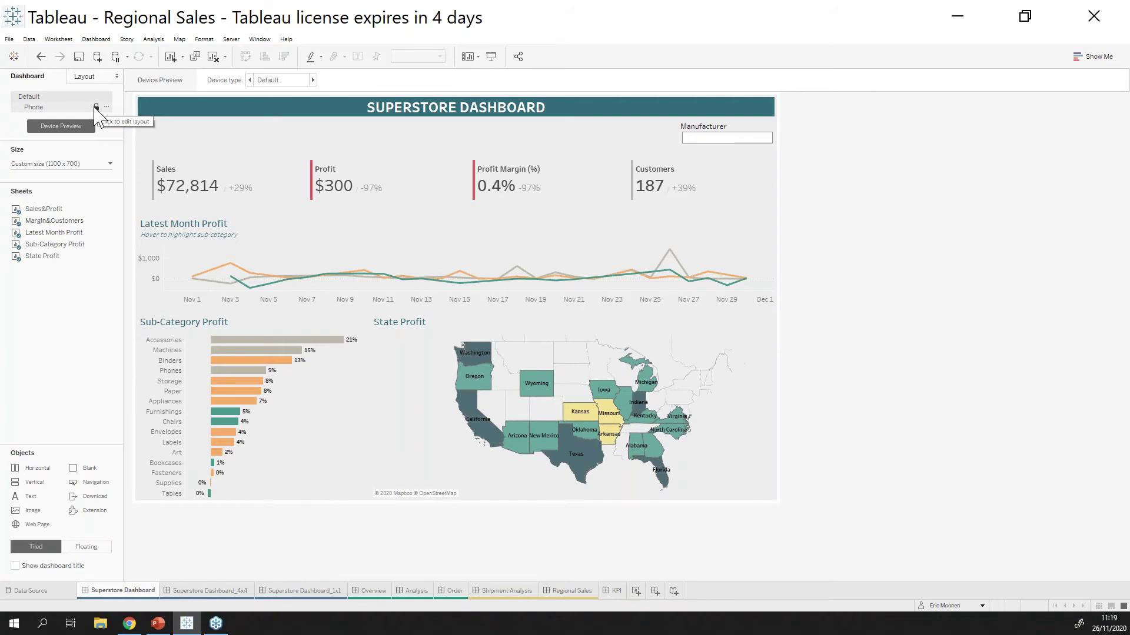
pyautogui.click(82, 107)
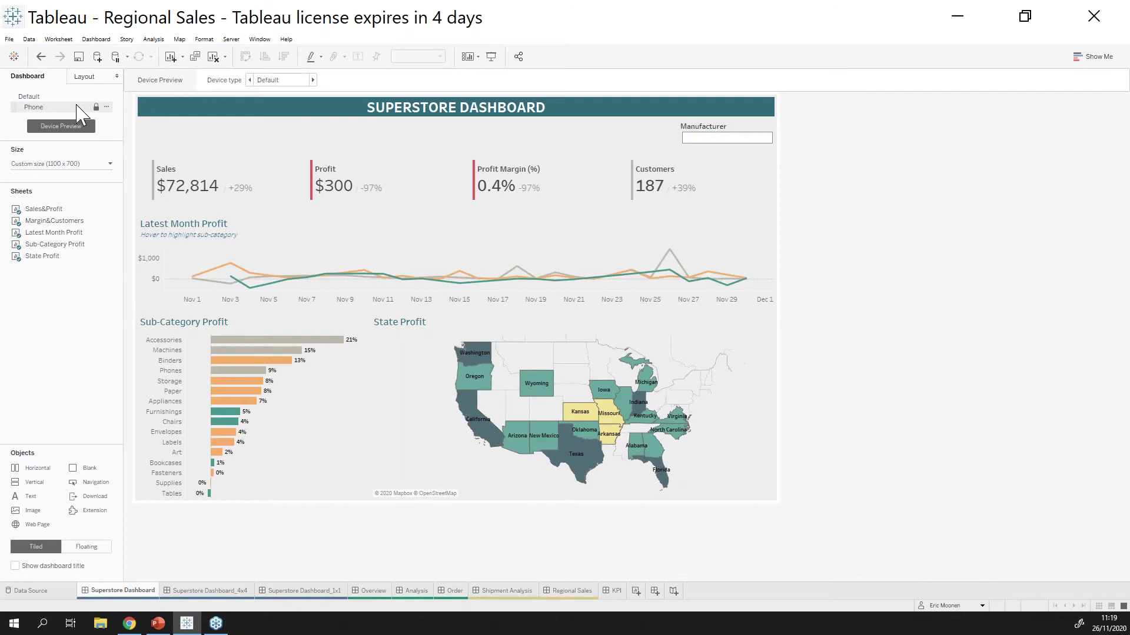
pyautogui.scroll(-3, 221, 345)
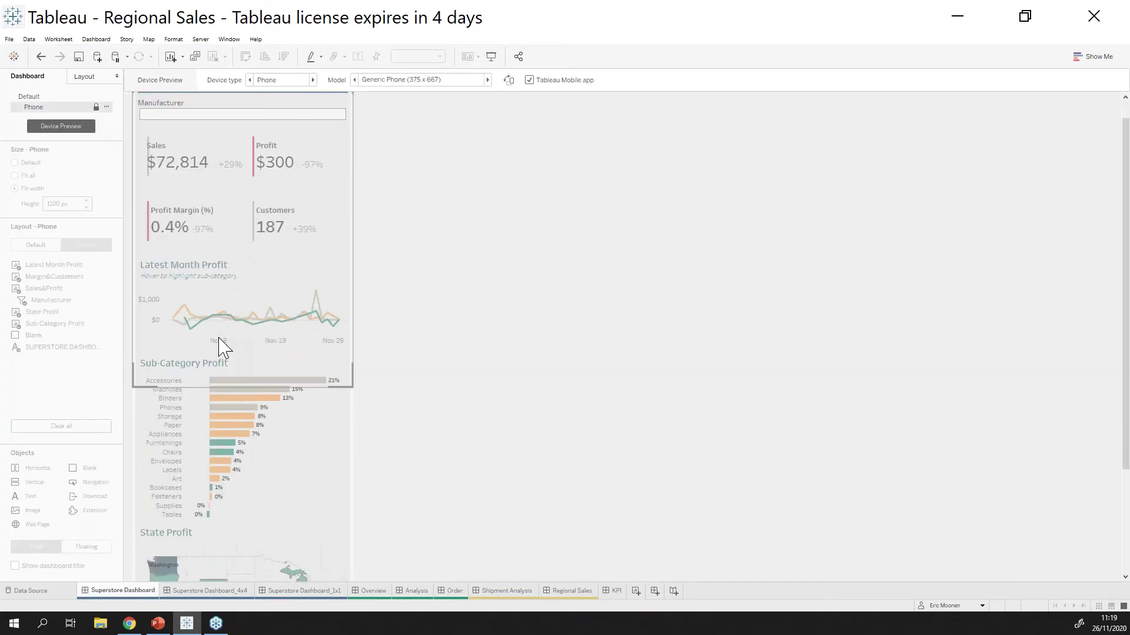
pyautogui.scroll(-4, 221, 347)
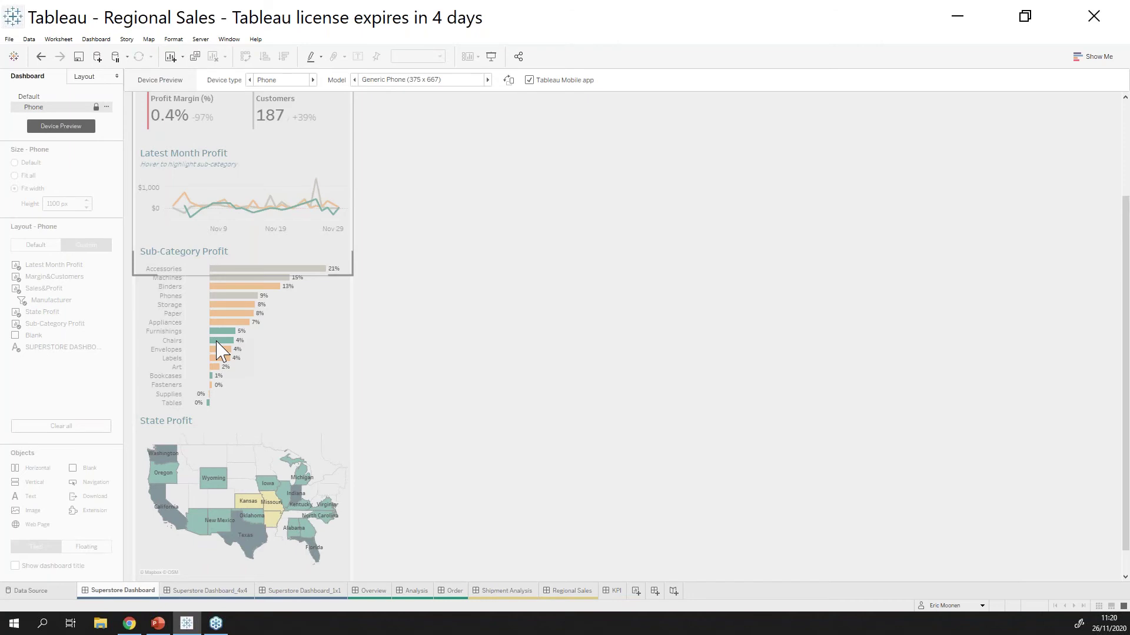
pyautogui.hotkey('alt', 'Tab')
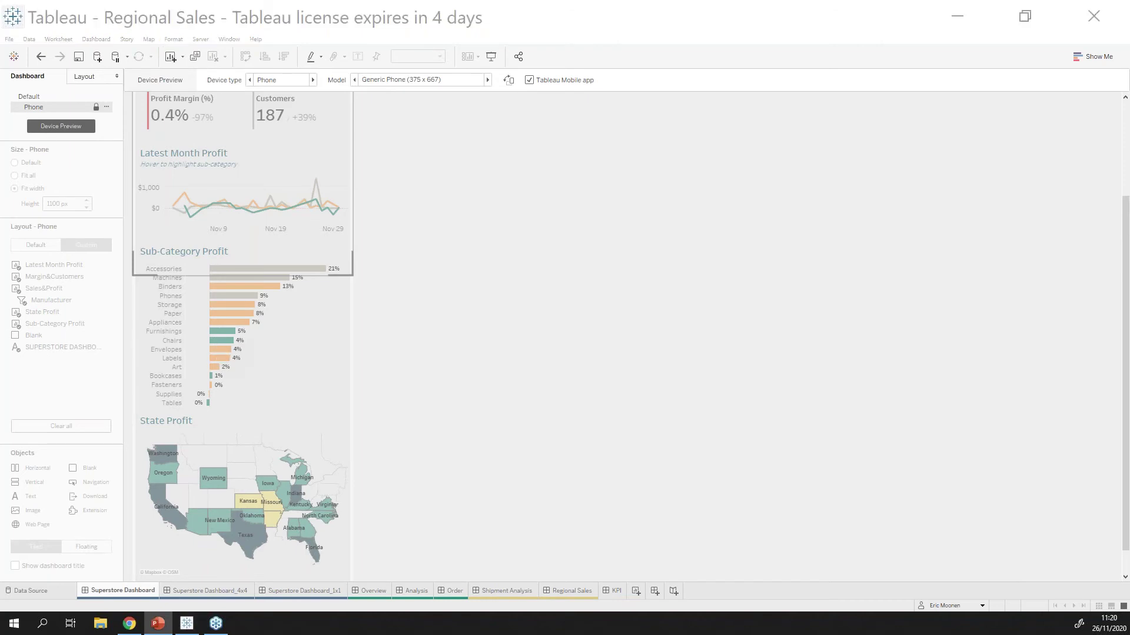
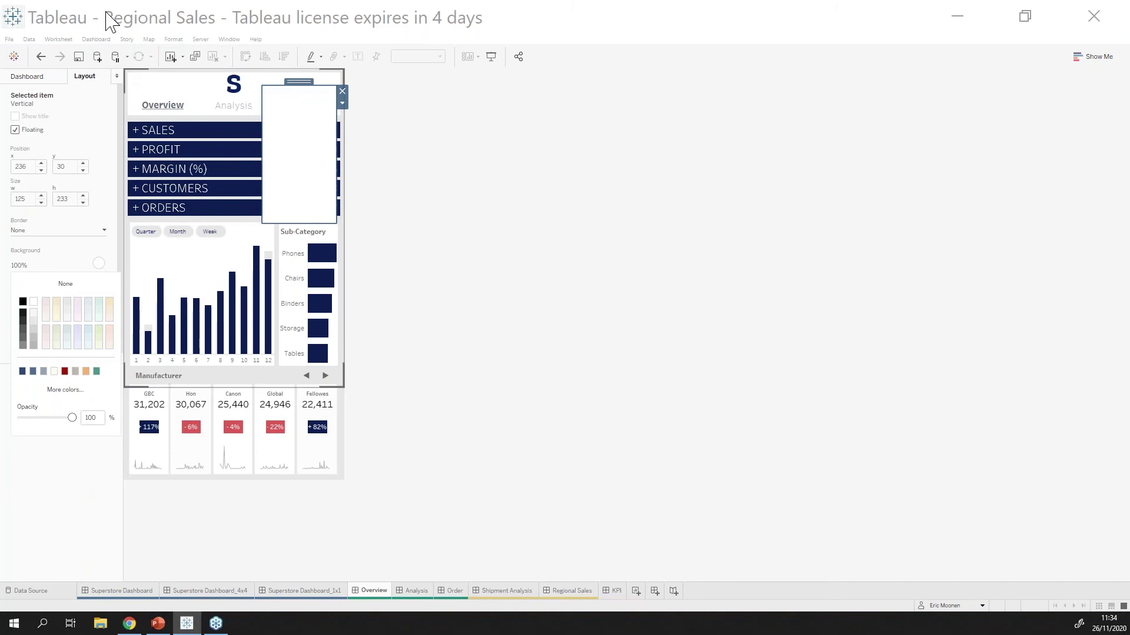
# Add the Category and City filters as tiled items inside the floating vertical container on the Overview phone layout
pyautogui.click(47, 78)
pyautogui.click(36, 547)
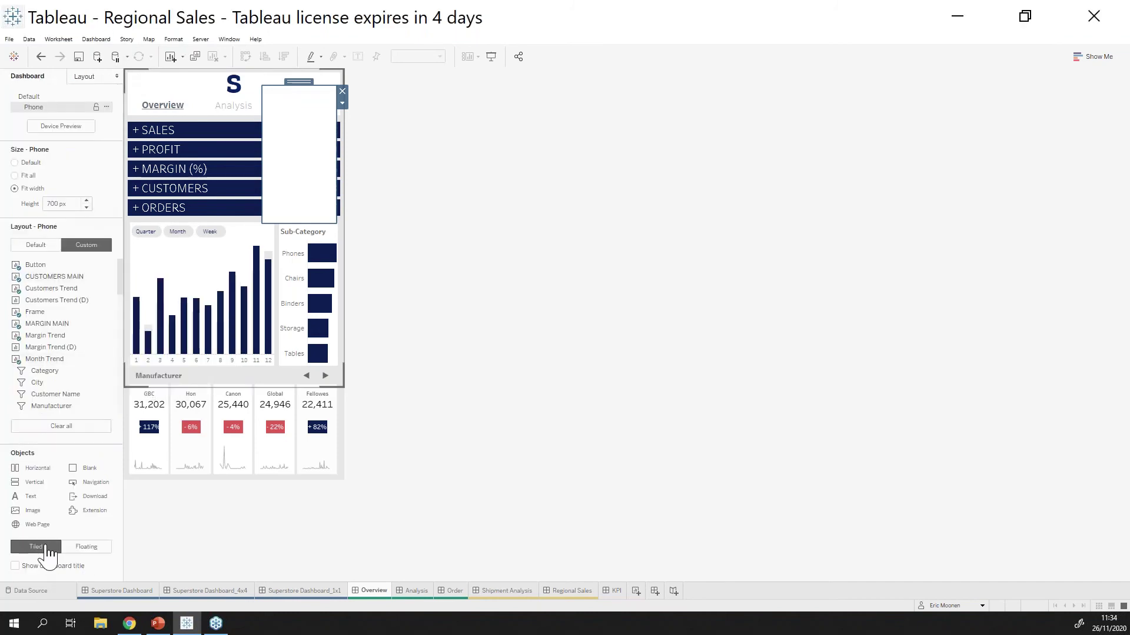
pyautogui.moveTo(66, 371); pyautogui.dragTo(314, 120)
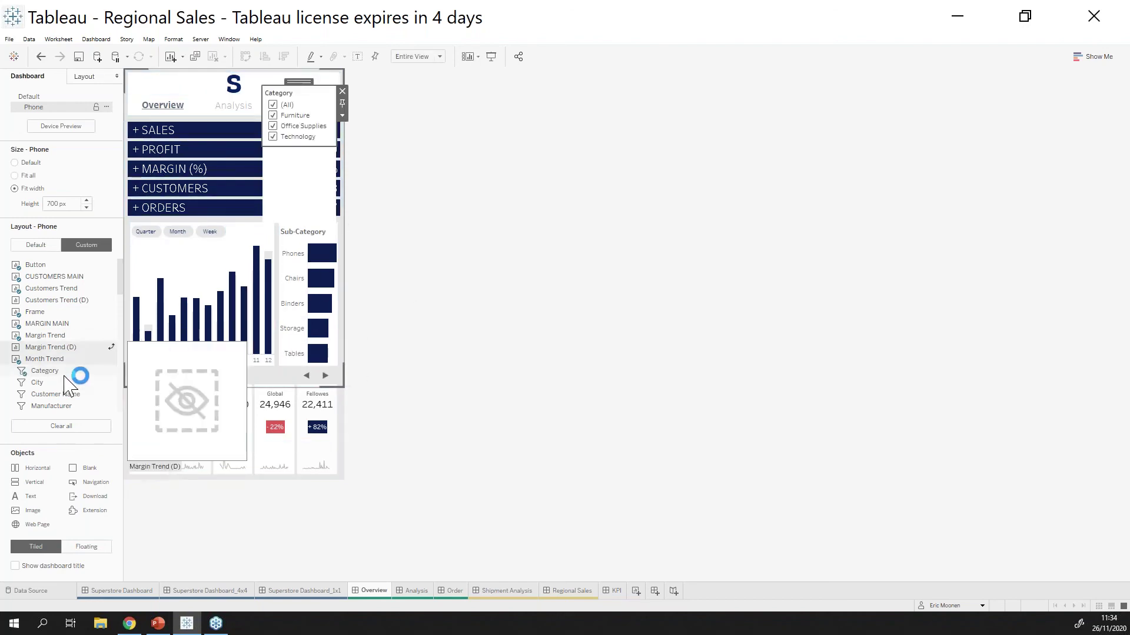
pyautogui.moveTo(80, 371); pyautogui.dragTo(321, 152)
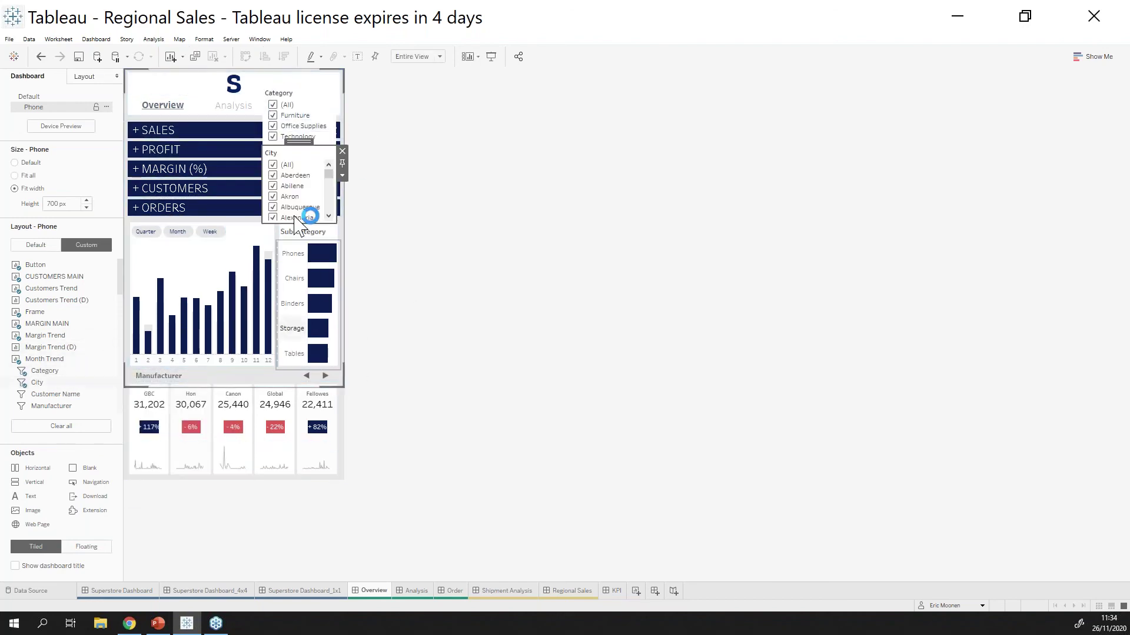
pyautogui.click(343, 175)
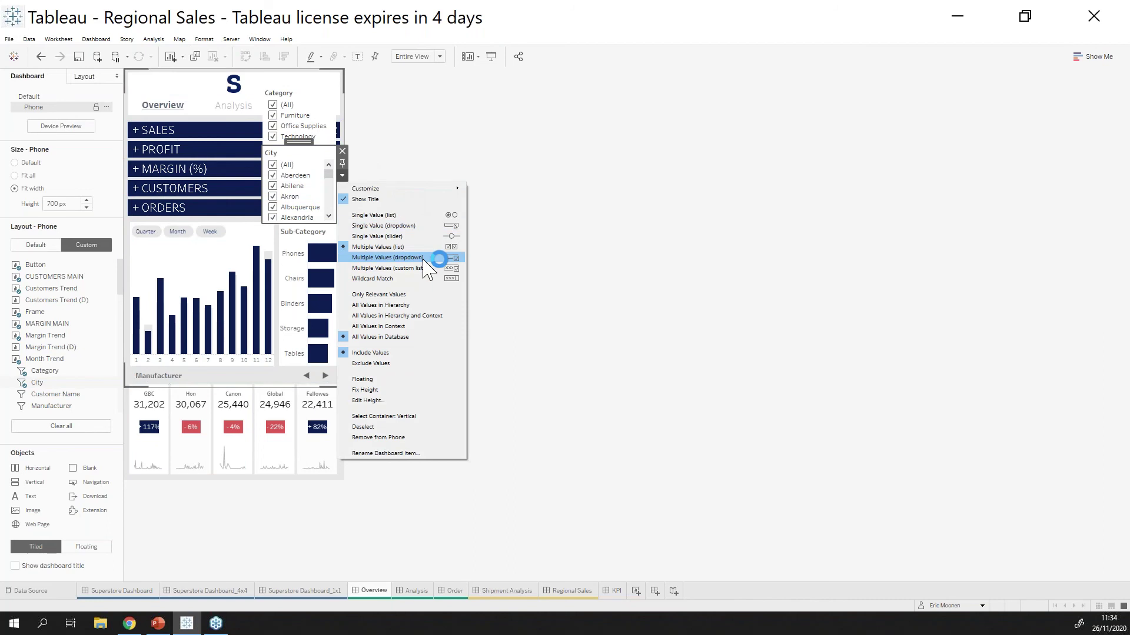
pyautogui.click(396, 428)
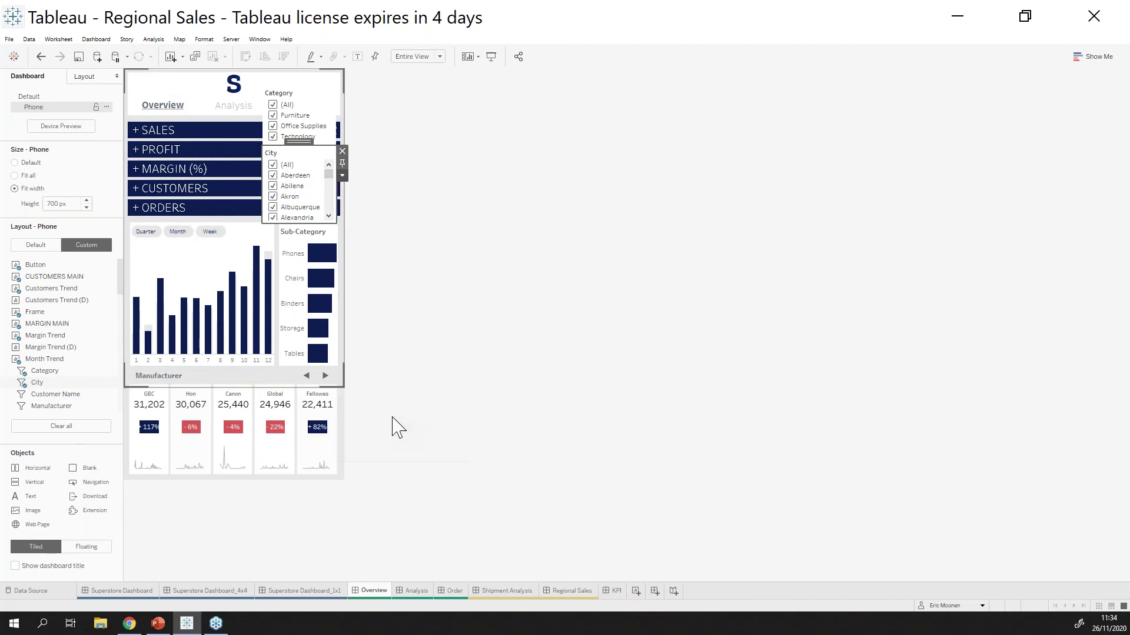
# Add a show/hide button to the floating filter container and place it in the upper corner of the phone layout's header
pyautogui.click(342, 104)
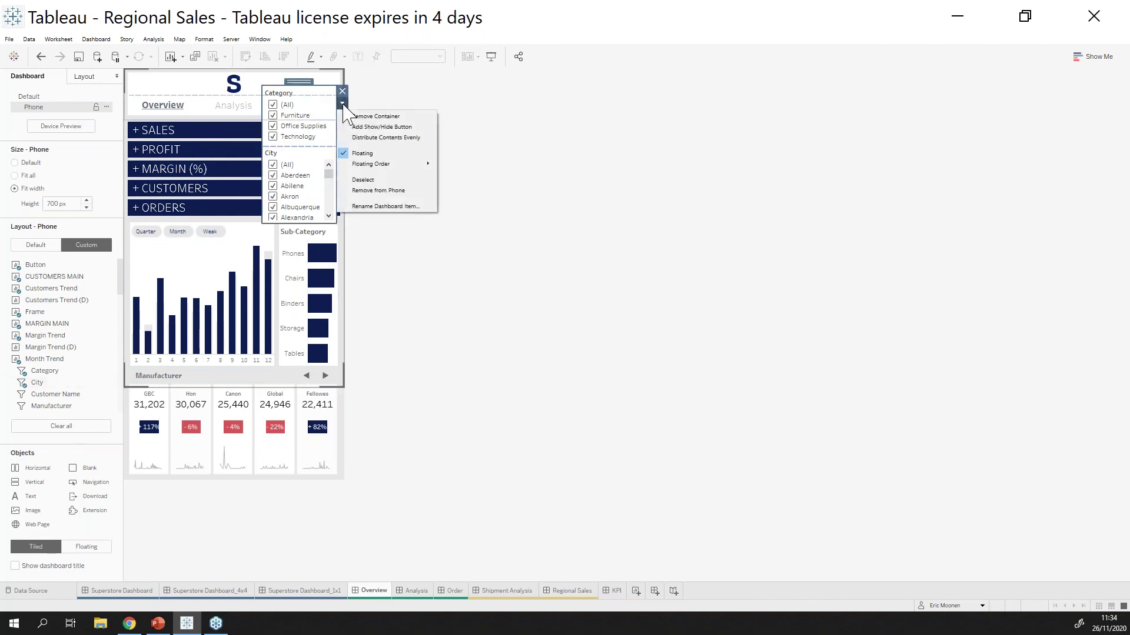
pyautogui.click(376, 126)
pyautogui.moveTo(299, 83); pyautogui.dragTo(329, 68)
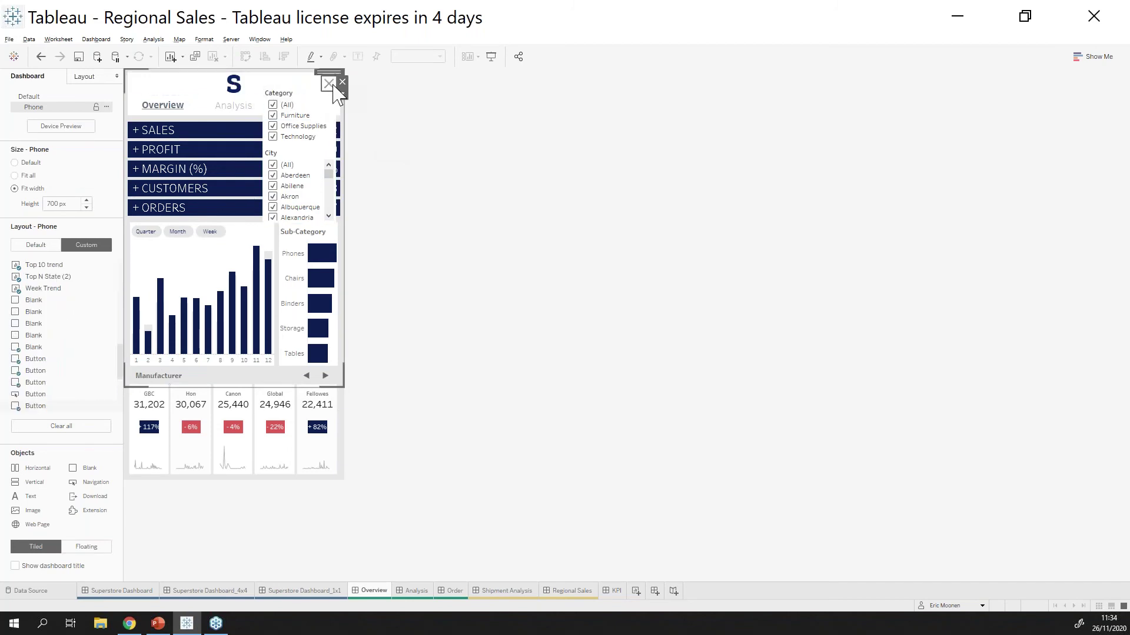
# Test the show/hide button by hiding and showing the filter container, then switch to the presentation slides
pyautogui.click(333, 85)
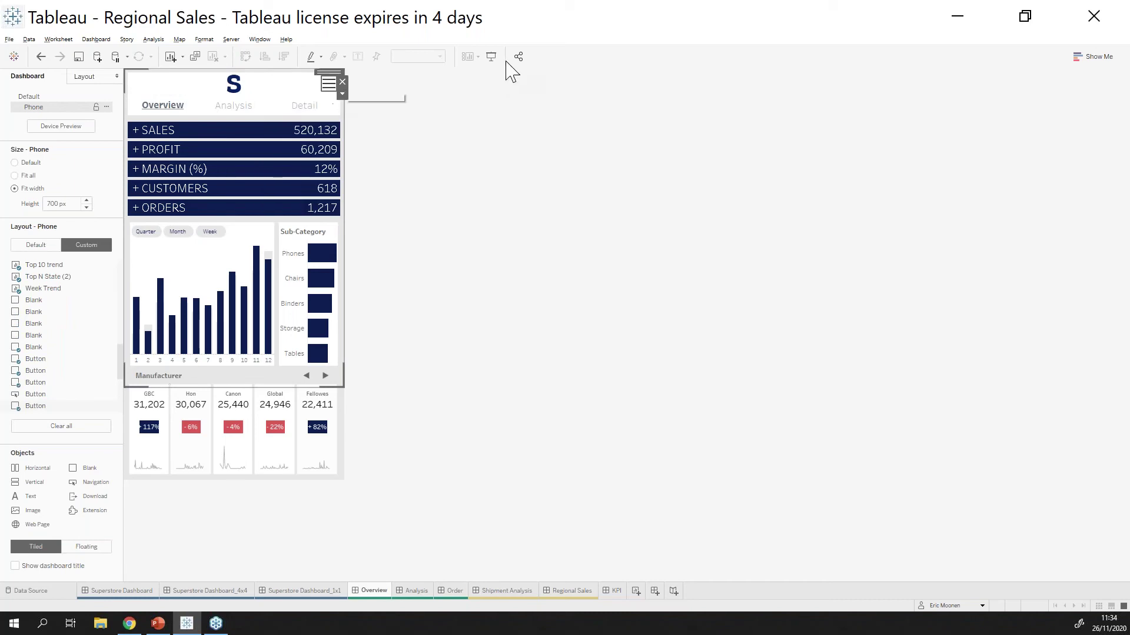
pyautogui.click(329, 86)
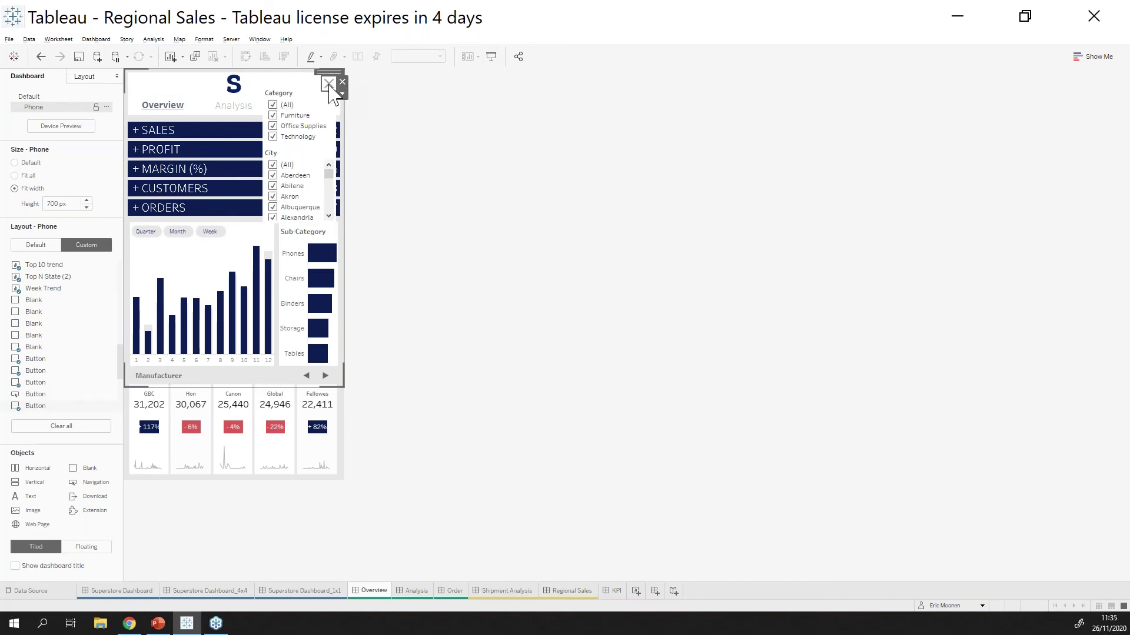
pyautogui.click(331, 89)
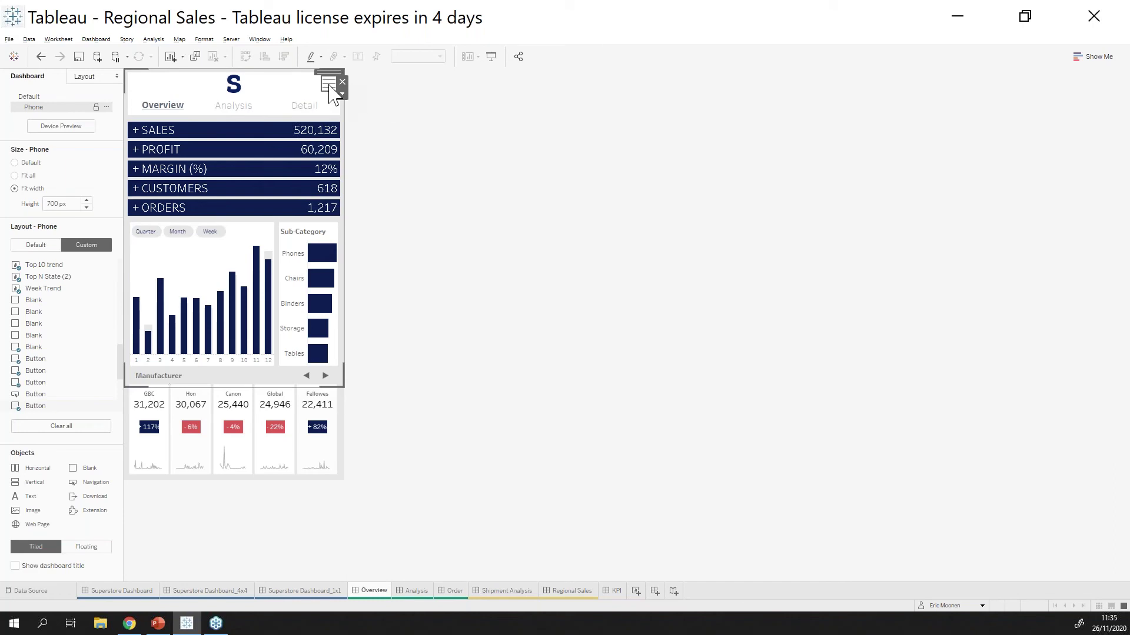
pyautogui.click(329, 86)
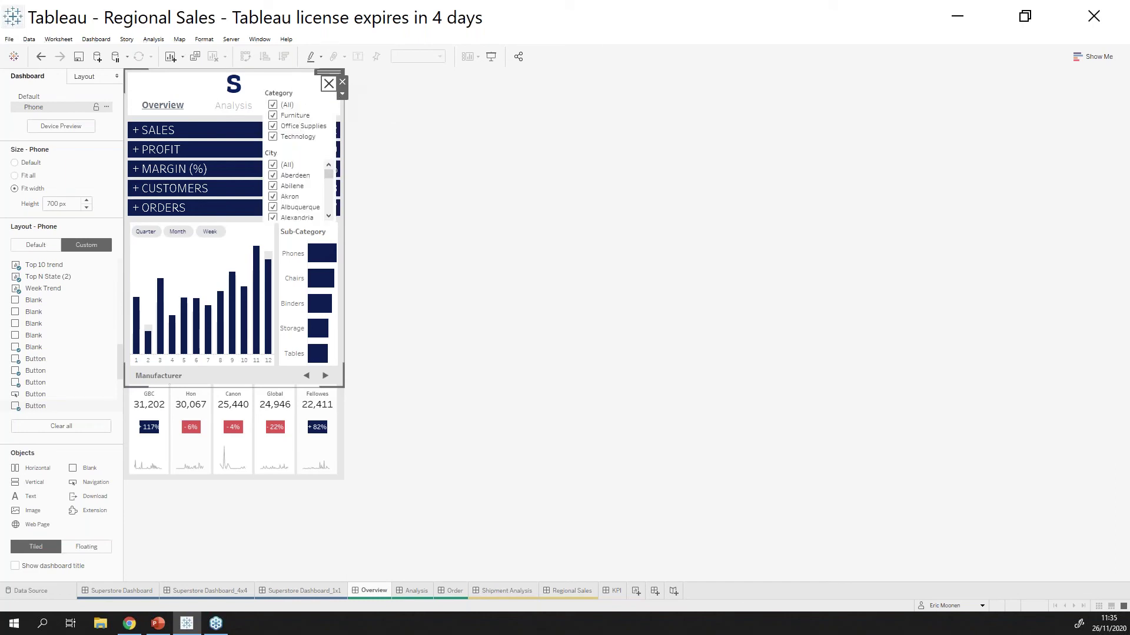
pyautogui.hotkey('alt', 'Tab')
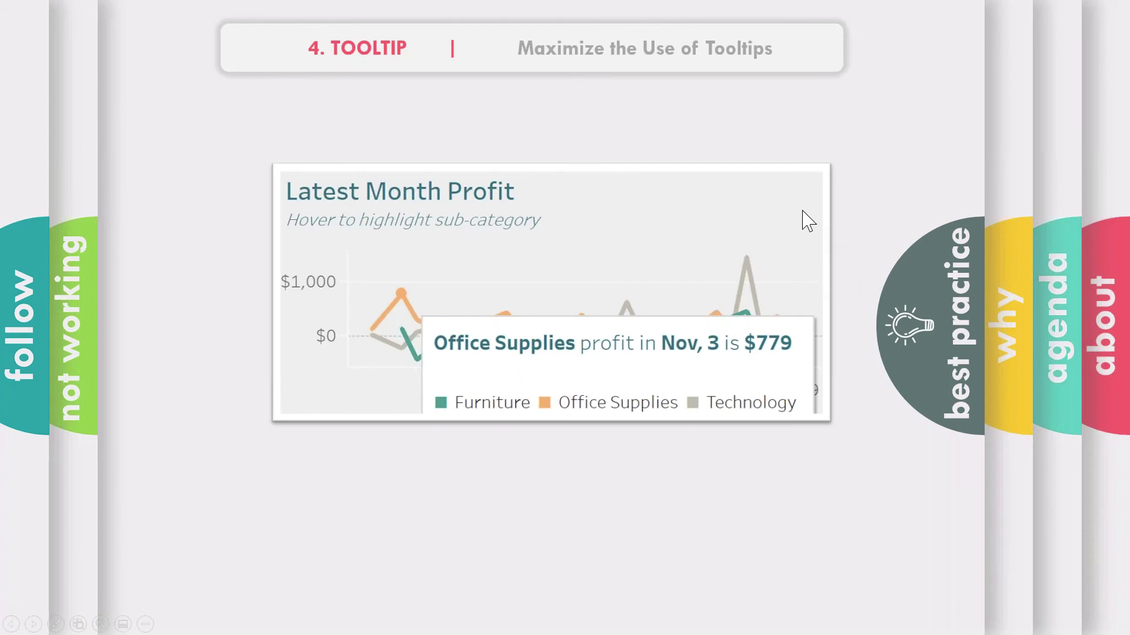
# Switch back to Tableau and view the line tooltip of Latest Month Profit in the Superstore Dashboard's default layout
pyautogui.hotkey('alt', 'Tab')
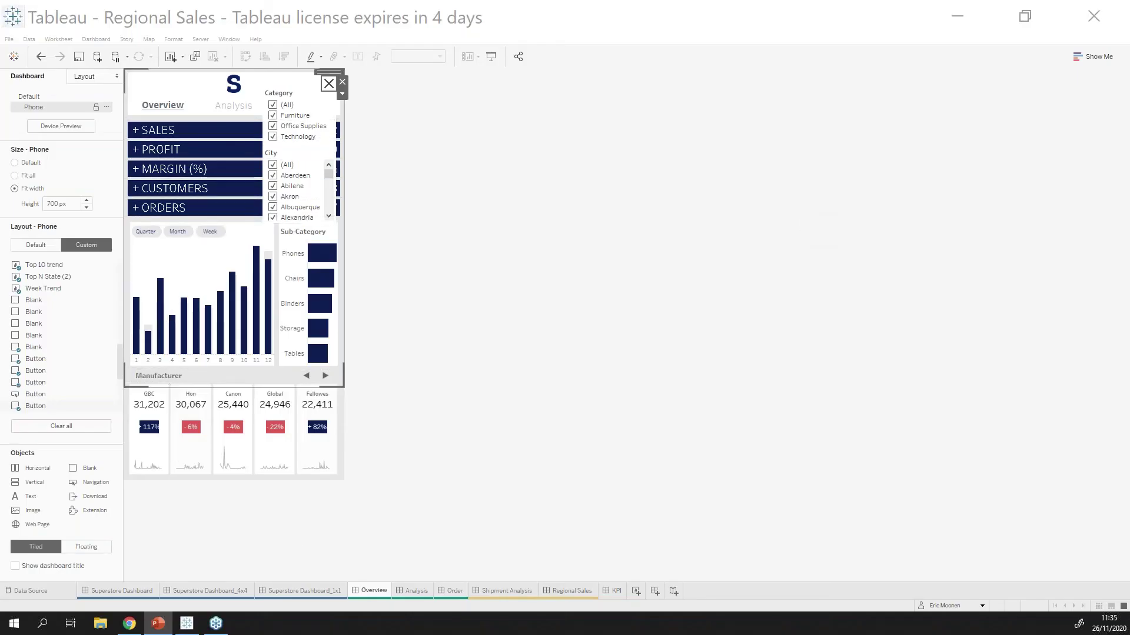
pyautogui.click(118, 591)
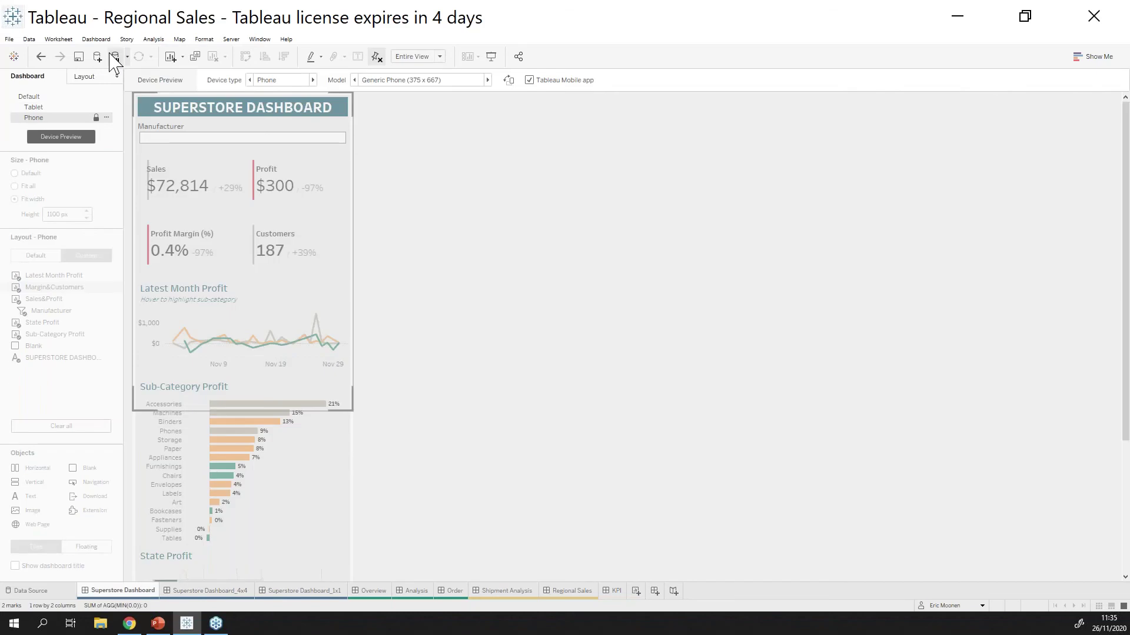
pyautogui.click(55, 97)
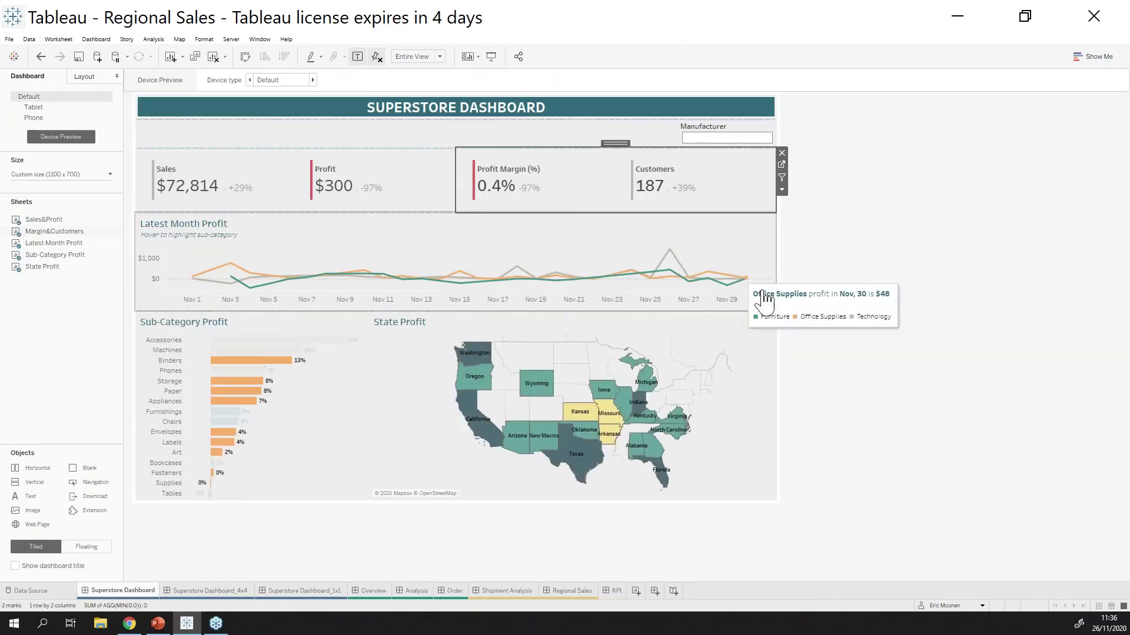
pyautogui.click(856, 302)
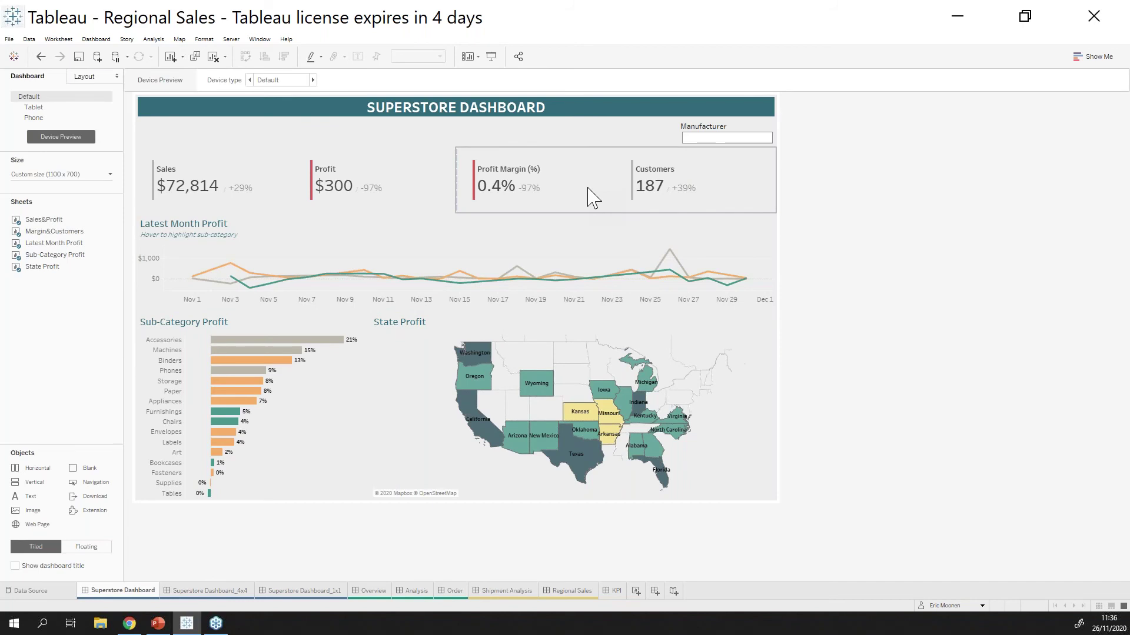
# Show the Category color legend for both the Latest Month Profit and the Sub-Category Profit charts
pyautogui.click(618, 235)
pyautogui.click(781, 267)
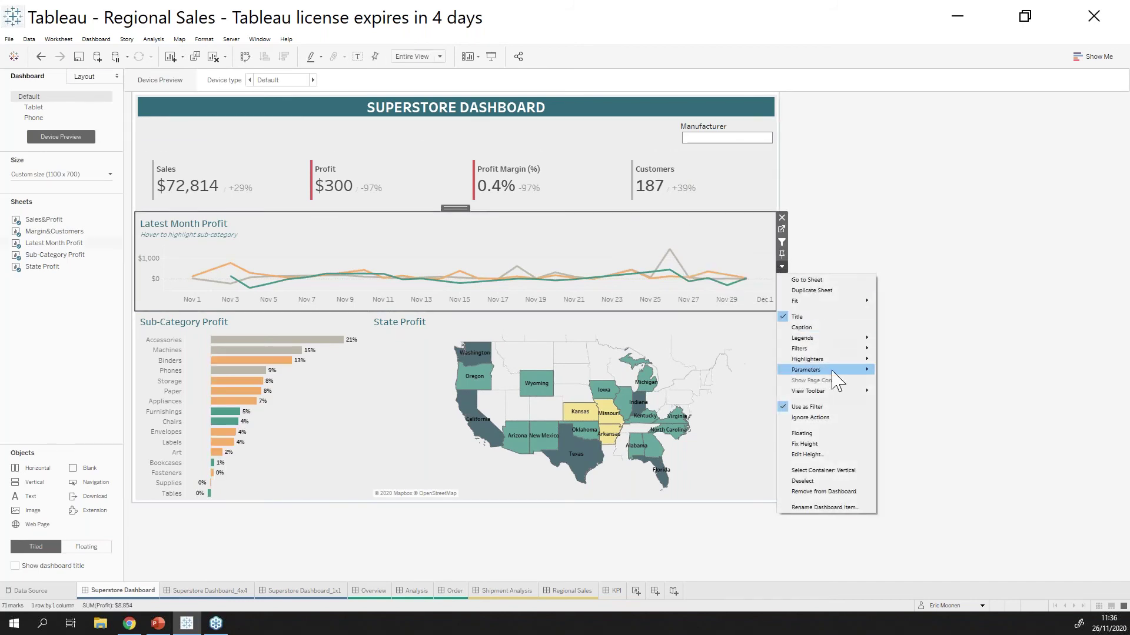
pyautogui.moveTo(865, 338)
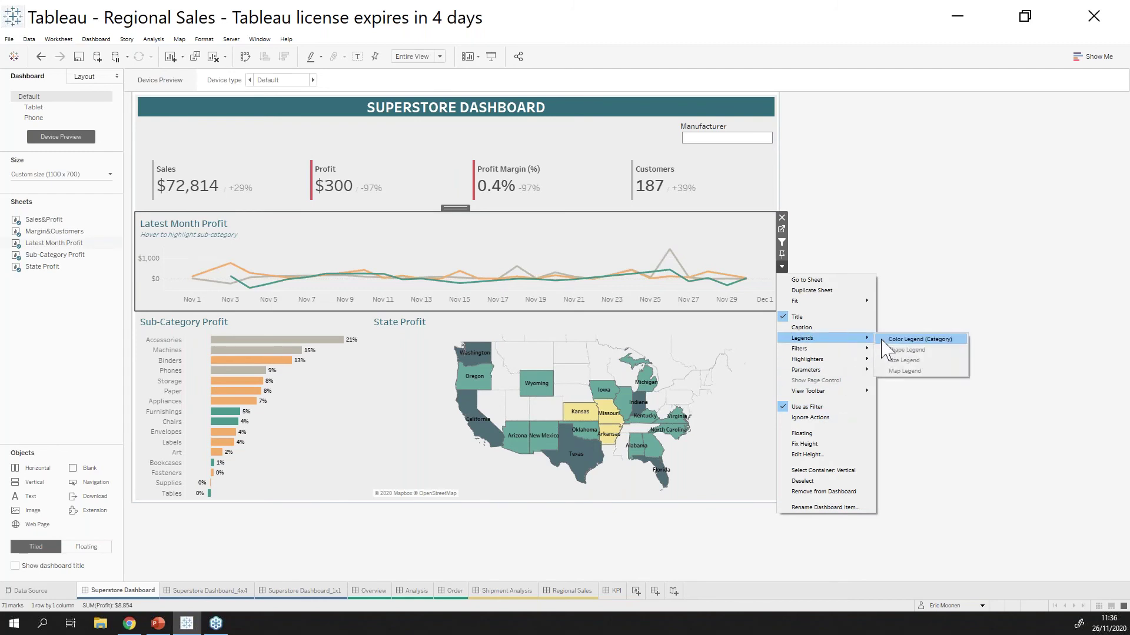
pyautogui.click(915, 339)
pyautogui.click(339, 384)
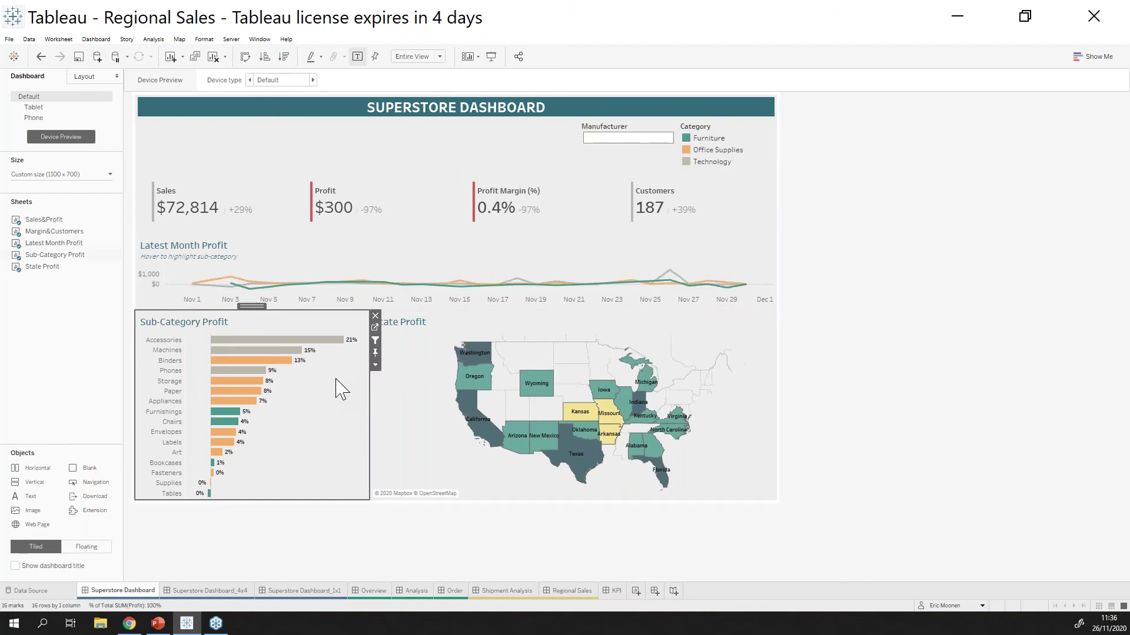
pyautogui.click(375, 364)
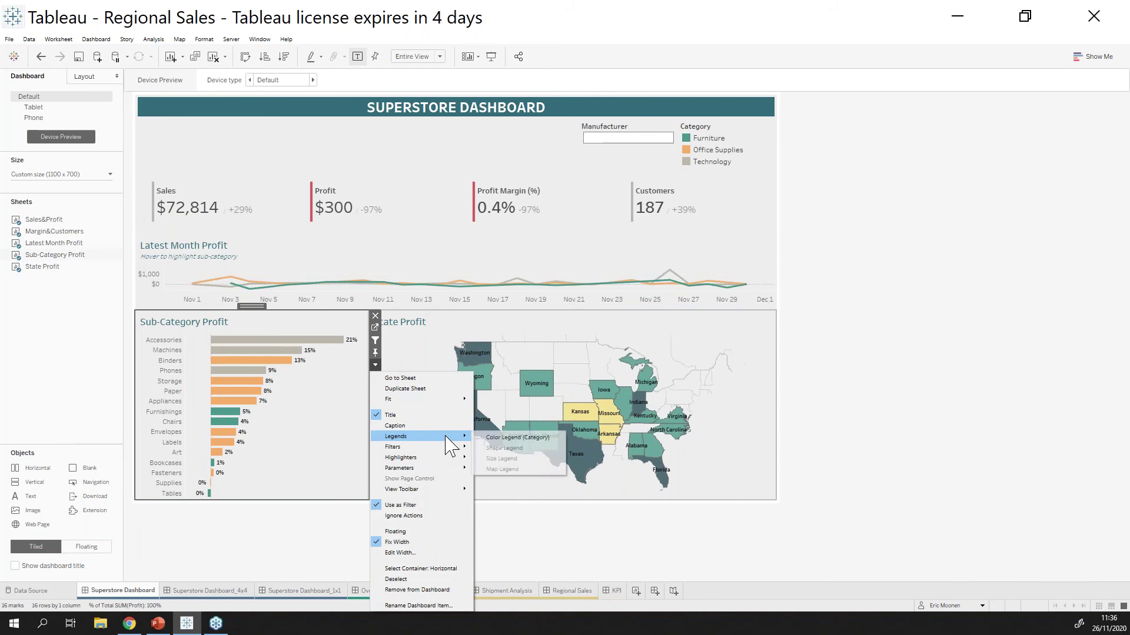
pyautogui.click(479, 436)
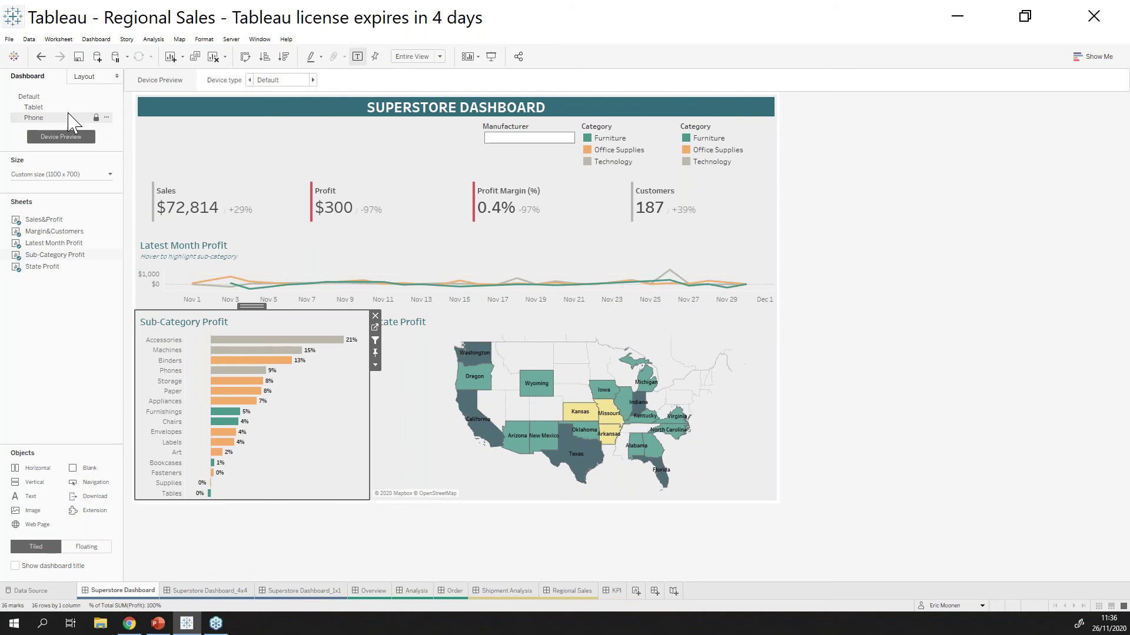
pyautogui.click(69, 114)
pyautogui.scroll(-1, 336, 297)
pyautogui.scroll(-5, 336, 297)
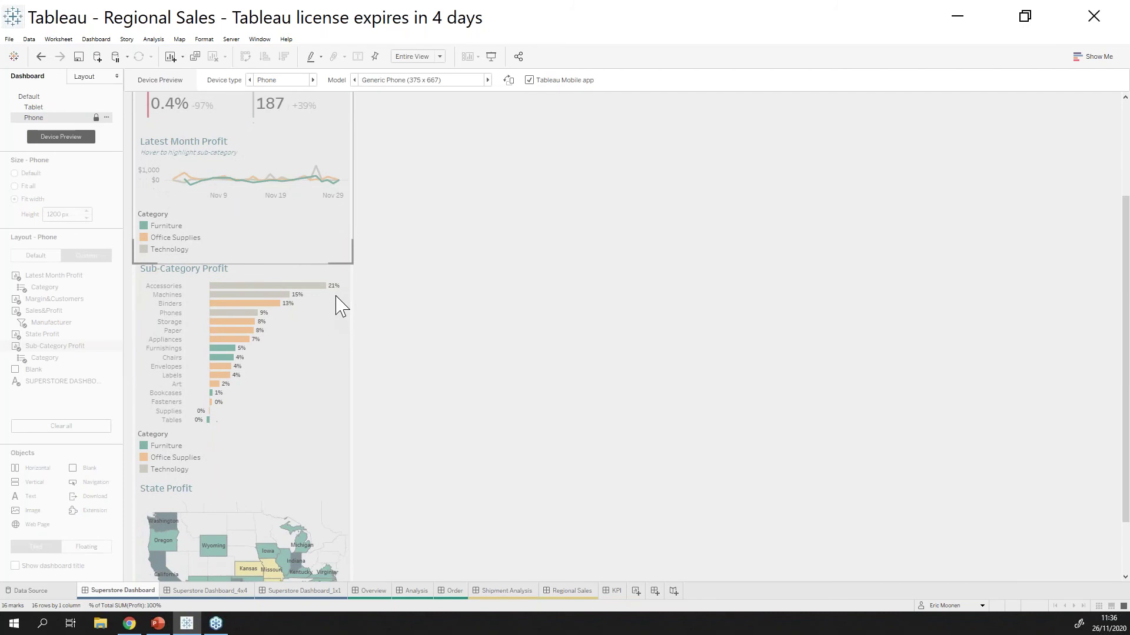
pyautogui.scroll(-3, 339, 305)
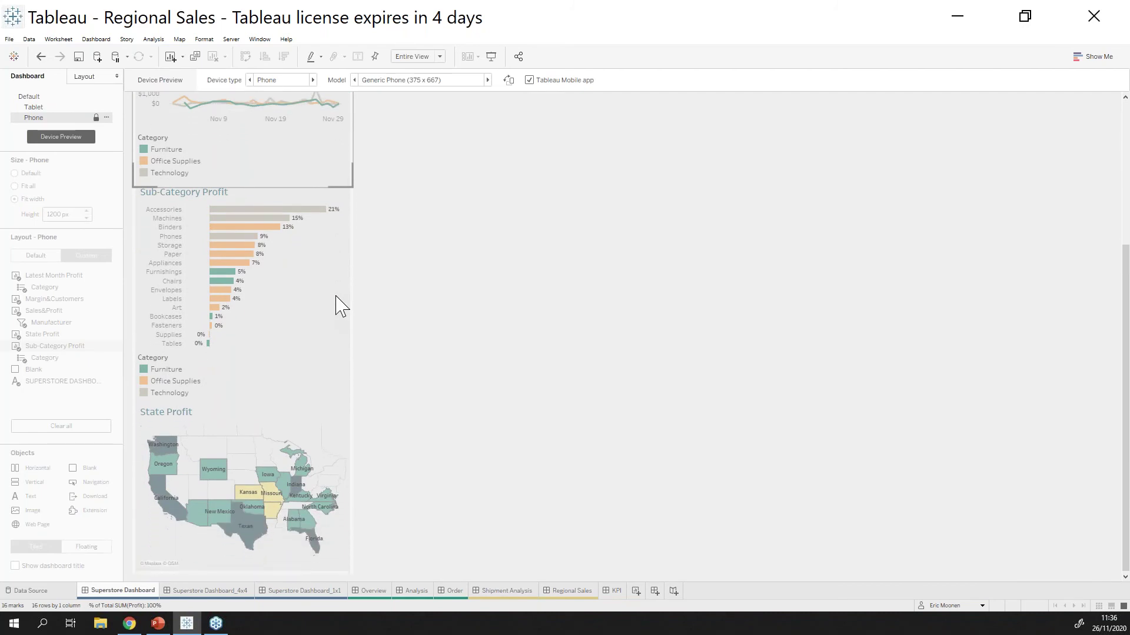
pyautogui.scroll(2, 337, 303)
pyautogui.scroll(1, 293, 257)
pyautogui.scroll(1, 278, 319)
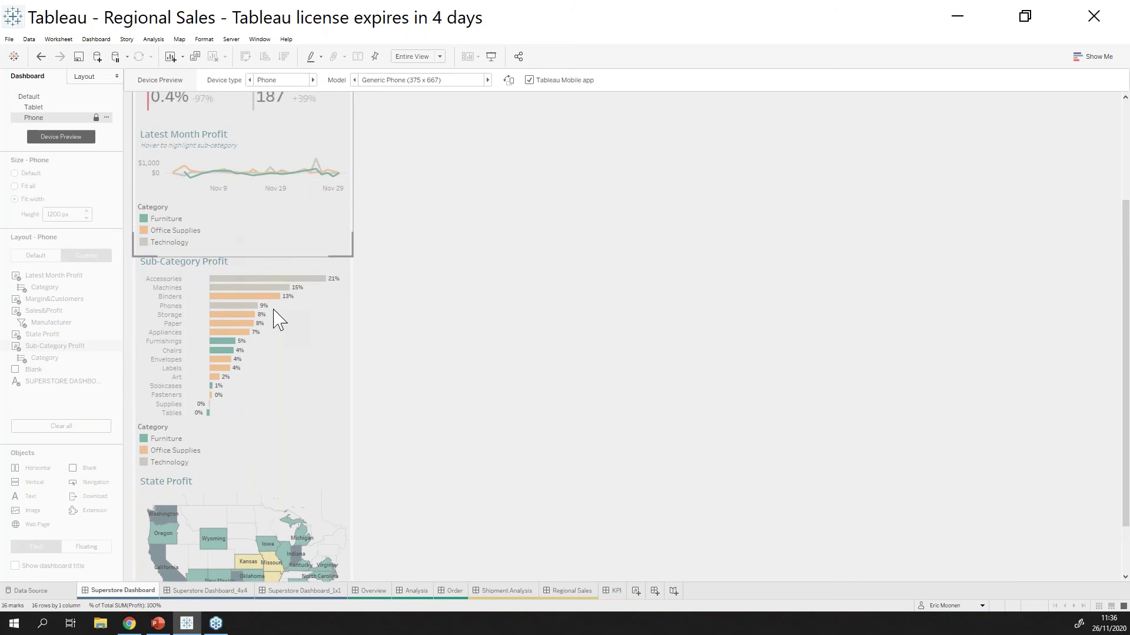
pyautogui.scroll(5, 278, 319)
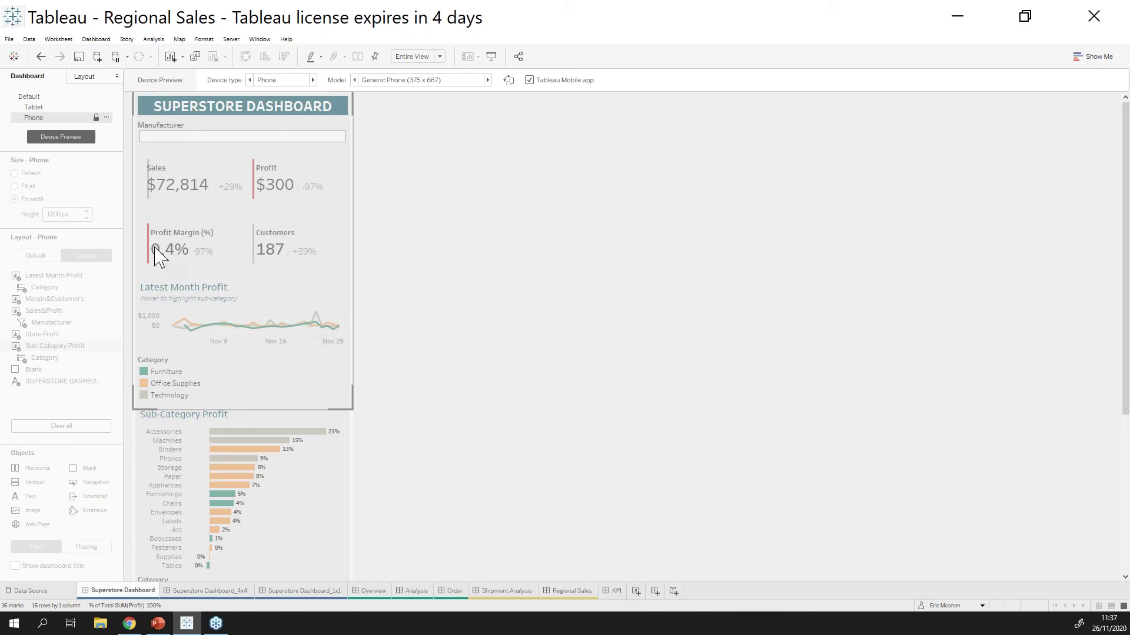
pyautogui.hotkey('alt', 'Tab')
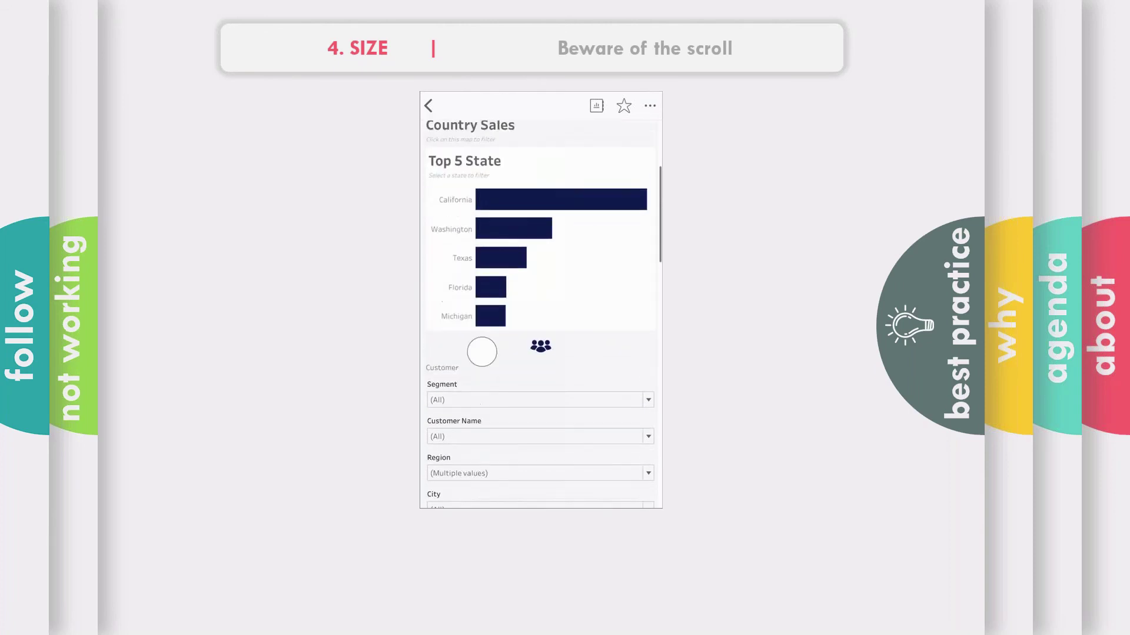
pyautogui.scroll(-5, 461, 313)
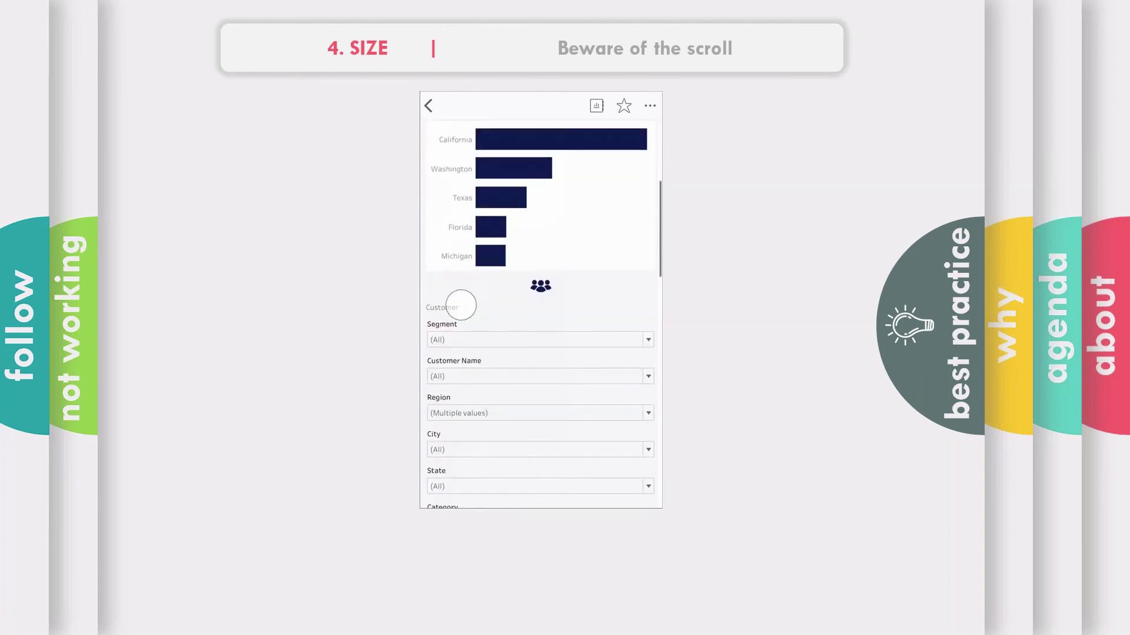
pyautogui.scroll(-10, 463, 327)
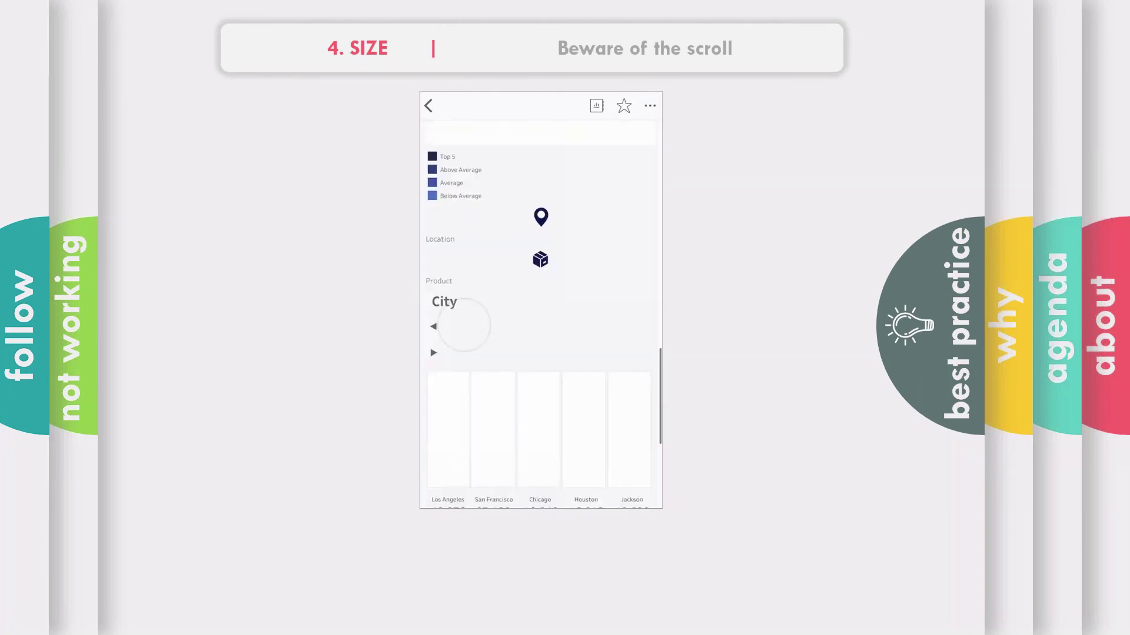
pyautogui.scroll(4, 456, 411)
pyautogui.scroll(10, 469, 406)
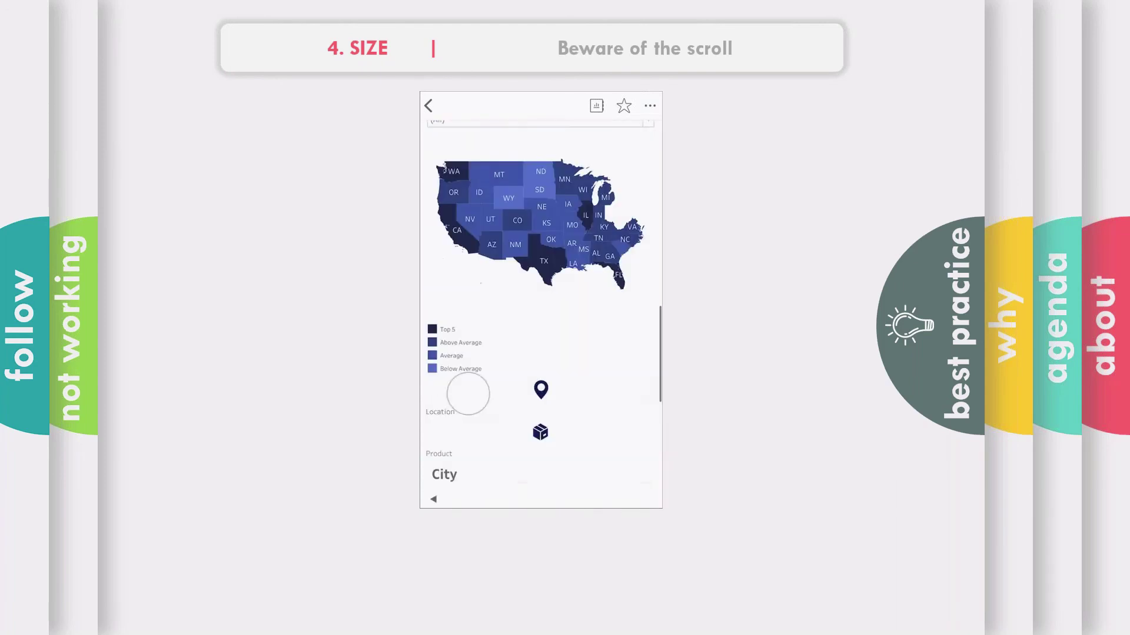
pyautogui.scroll(5, 480, 351)
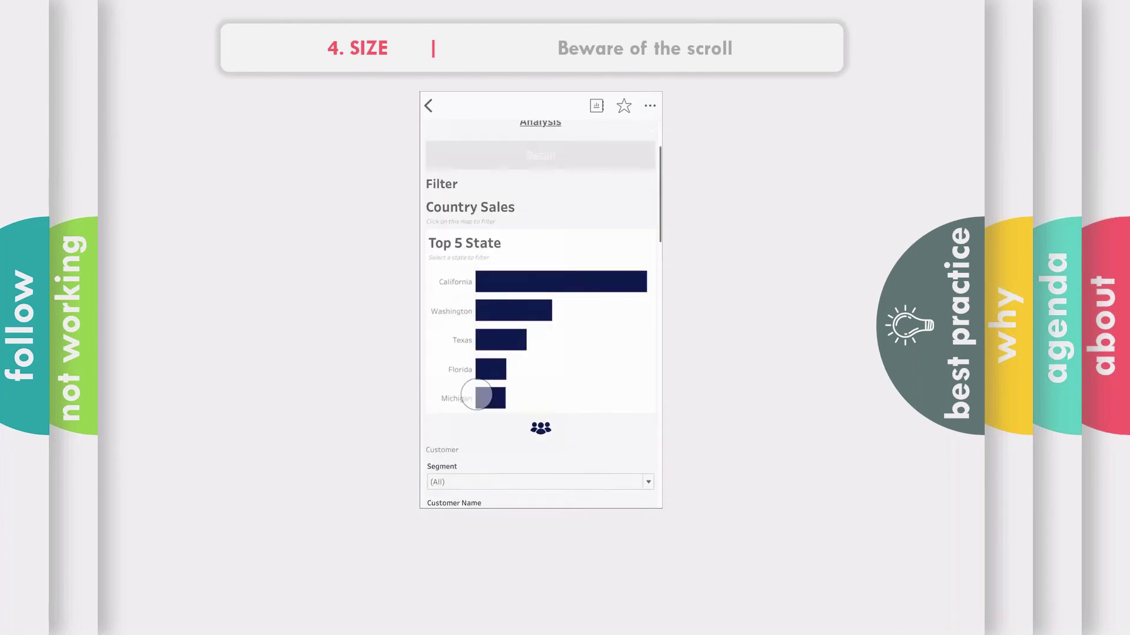
pyautogui.scroll(-3, 474, 409)
pyautogui.scroll(-3, 474, 408)
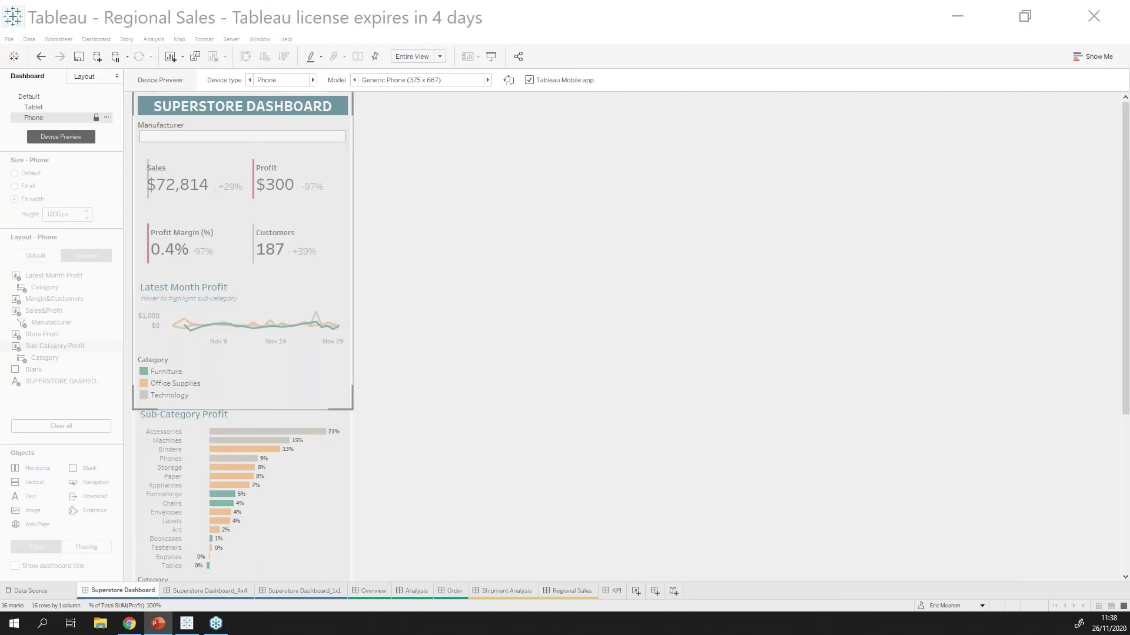
# Switch back to Tableau and compare the Overview dashboard's default layout with its phone layout
pyautogui.click(367, 599)
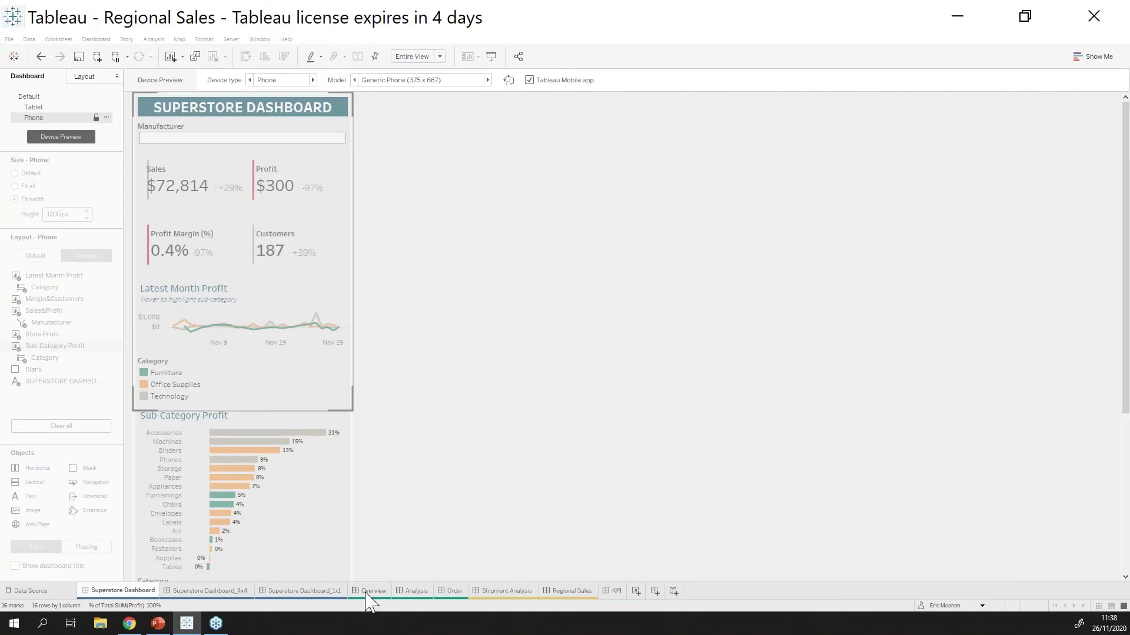
pyautogui.click(366, 593)
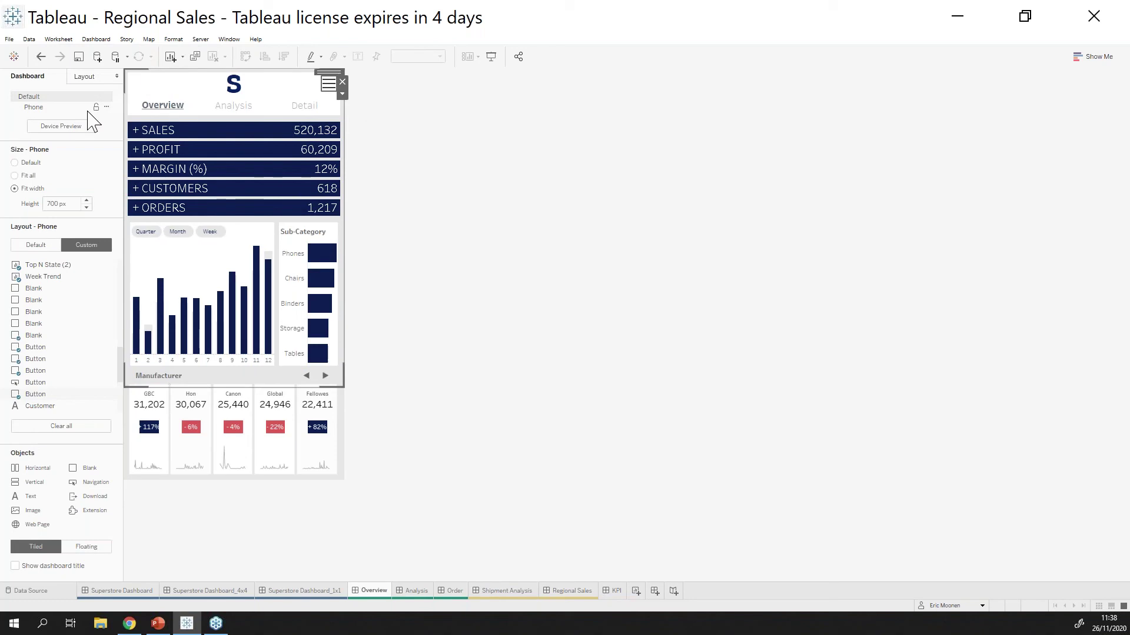
pyautogui.click(30, 97)
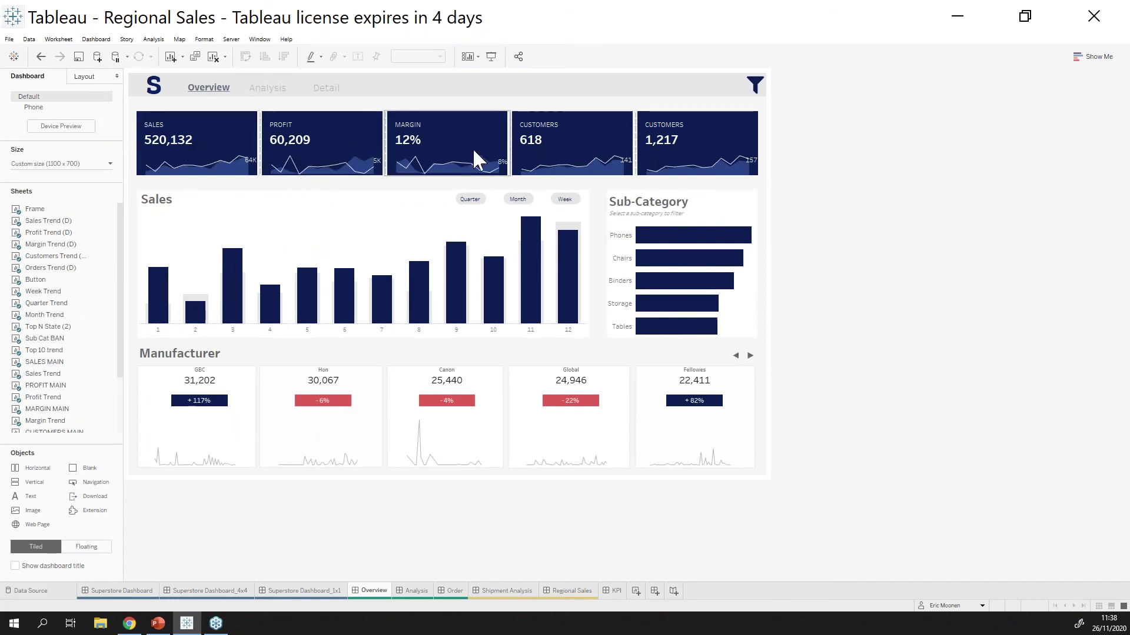
pyautogui.click(75, 109)
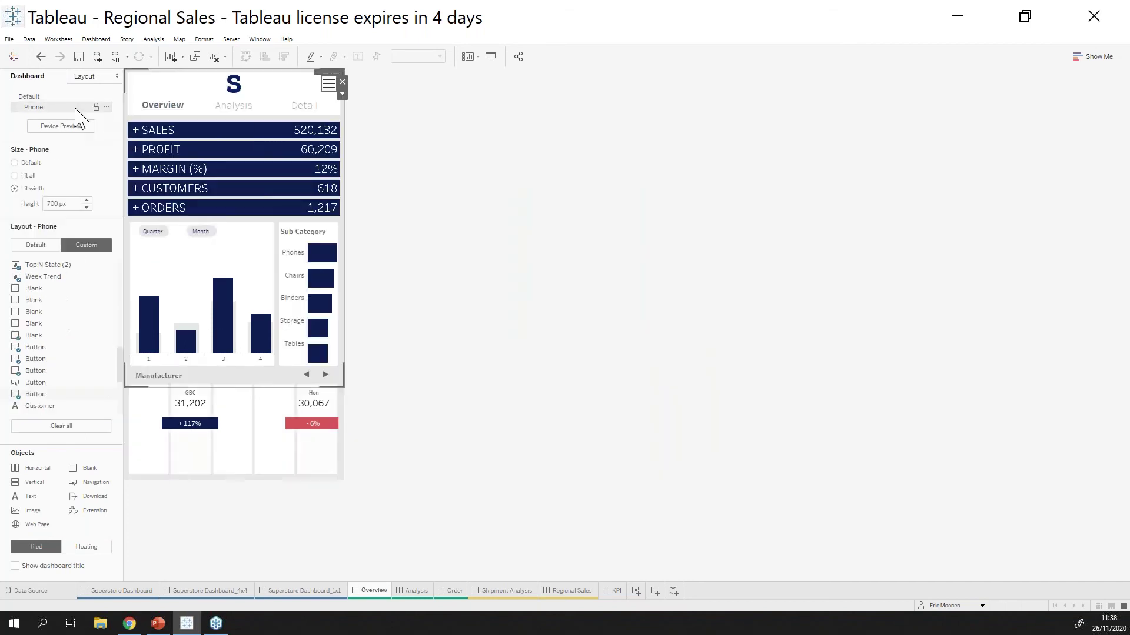
pyautogui.click(361, 141)
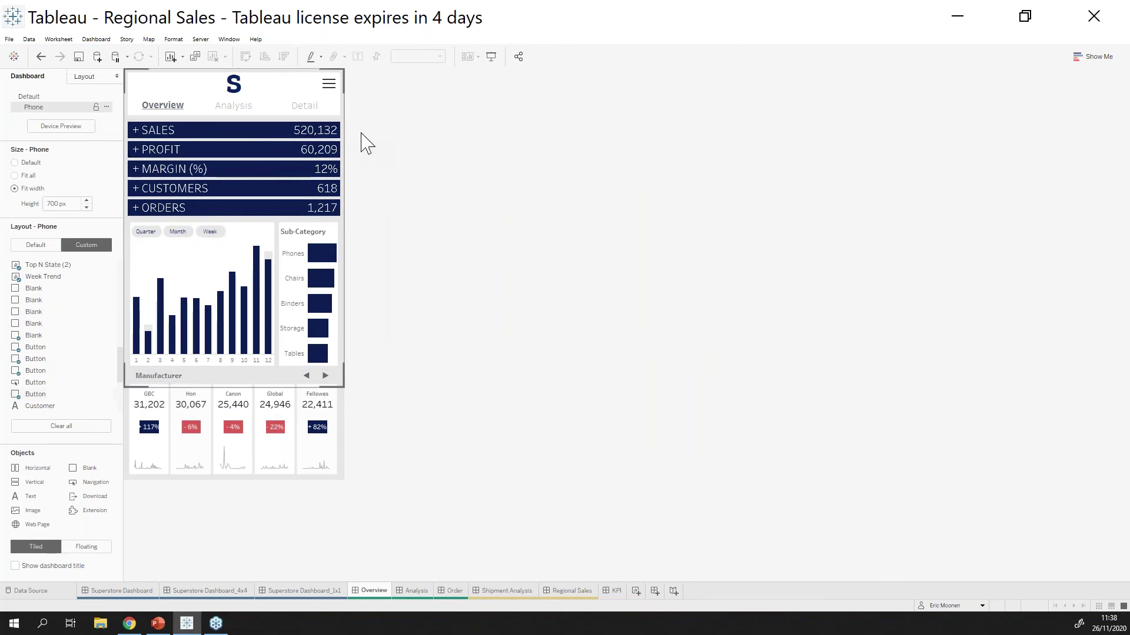
# Expand the Sales, Profit, Margin (%) and Customers trends one after another in the Overview phone layout, ending with Sales expanded again
pyautogui.click(178, 136)
pyautogui.click(179, 136)
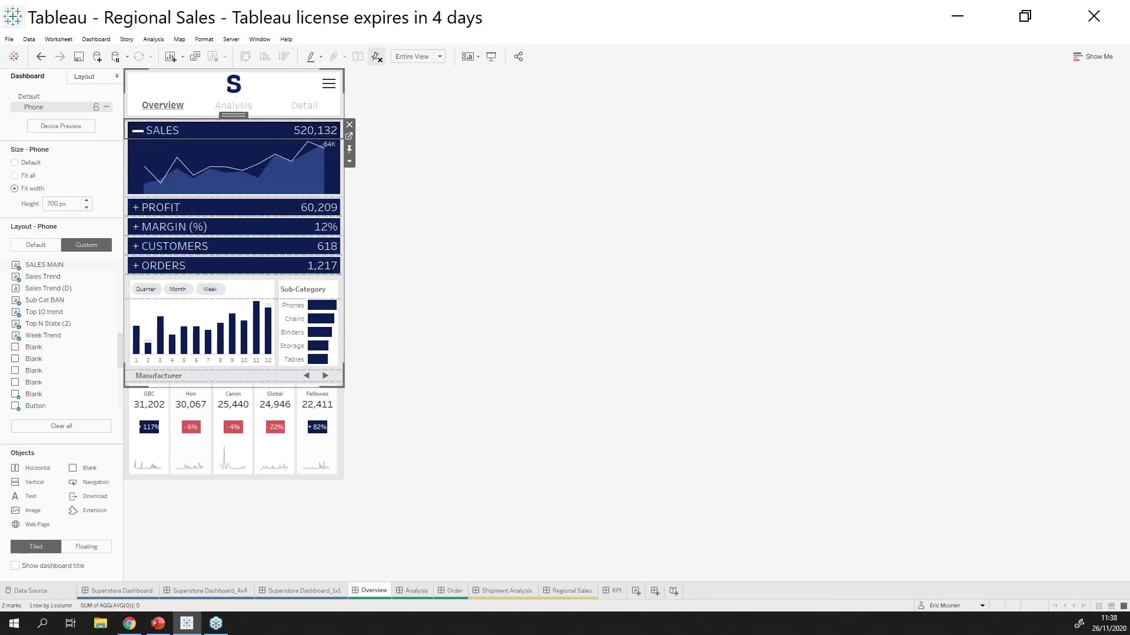
pyautogui.click(203, 209)
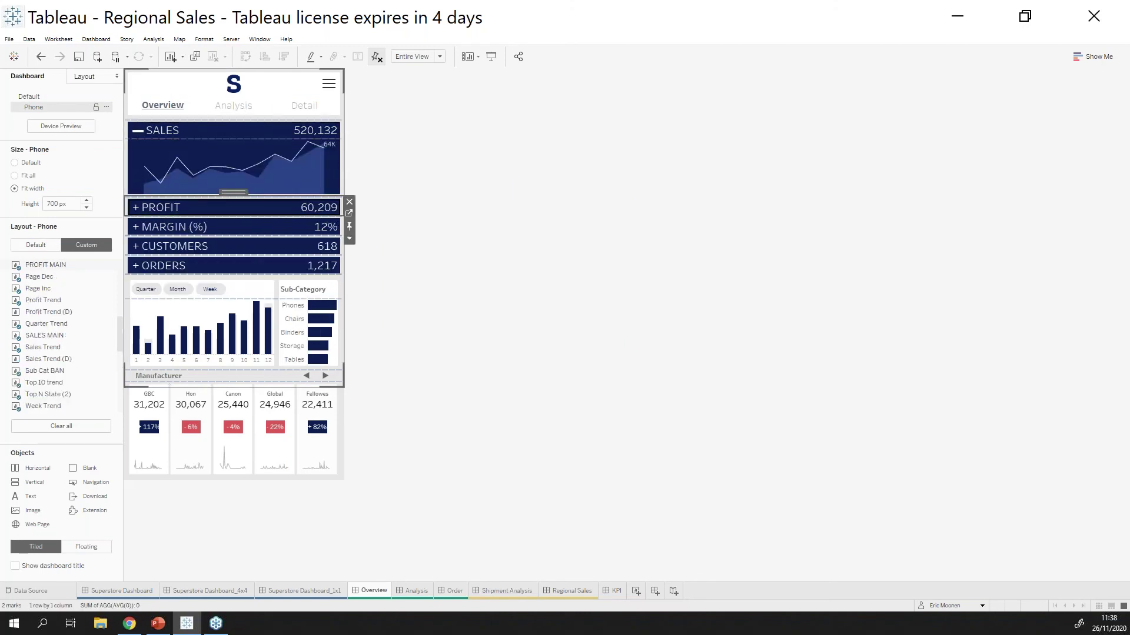
pyautogui.click(218, 231)
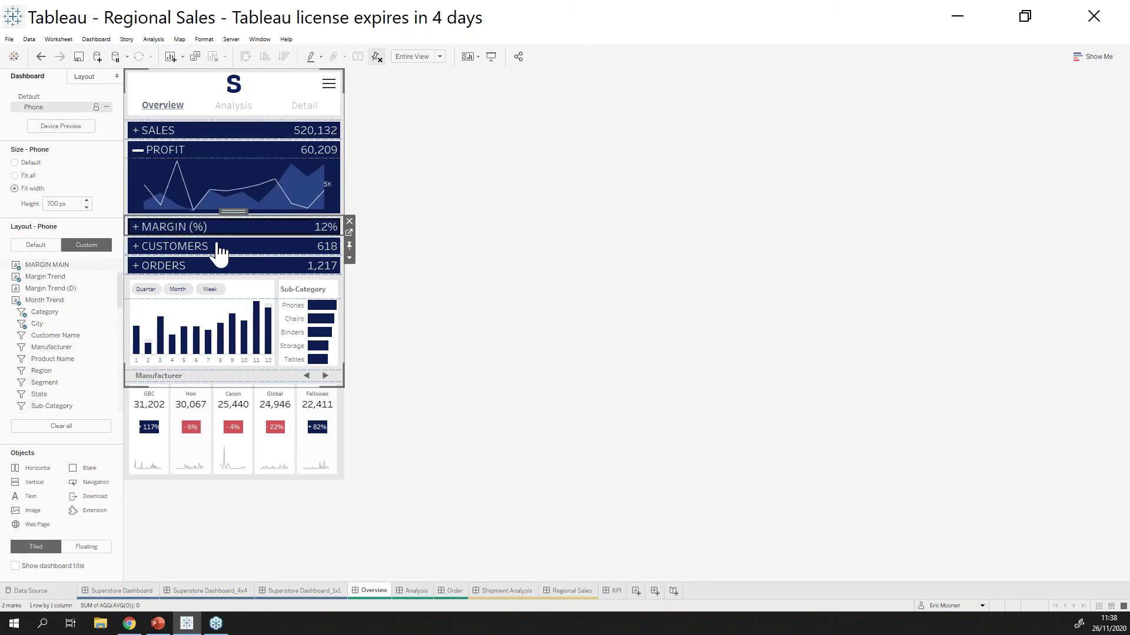
pyautogui.click(210, 248)
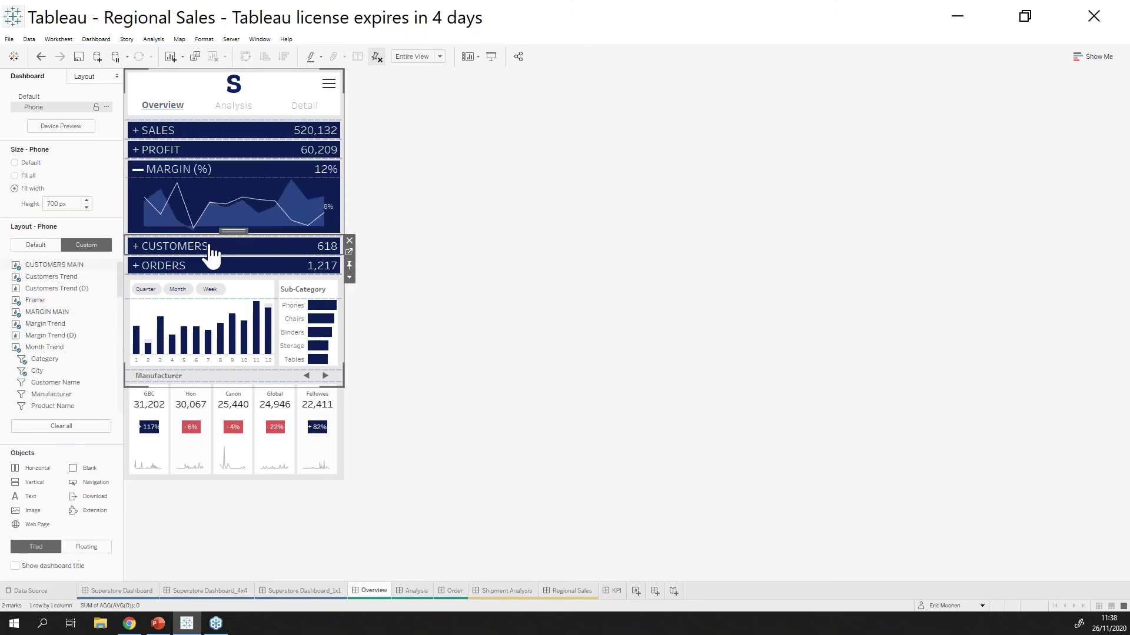
pyautogui.click(210, 131)
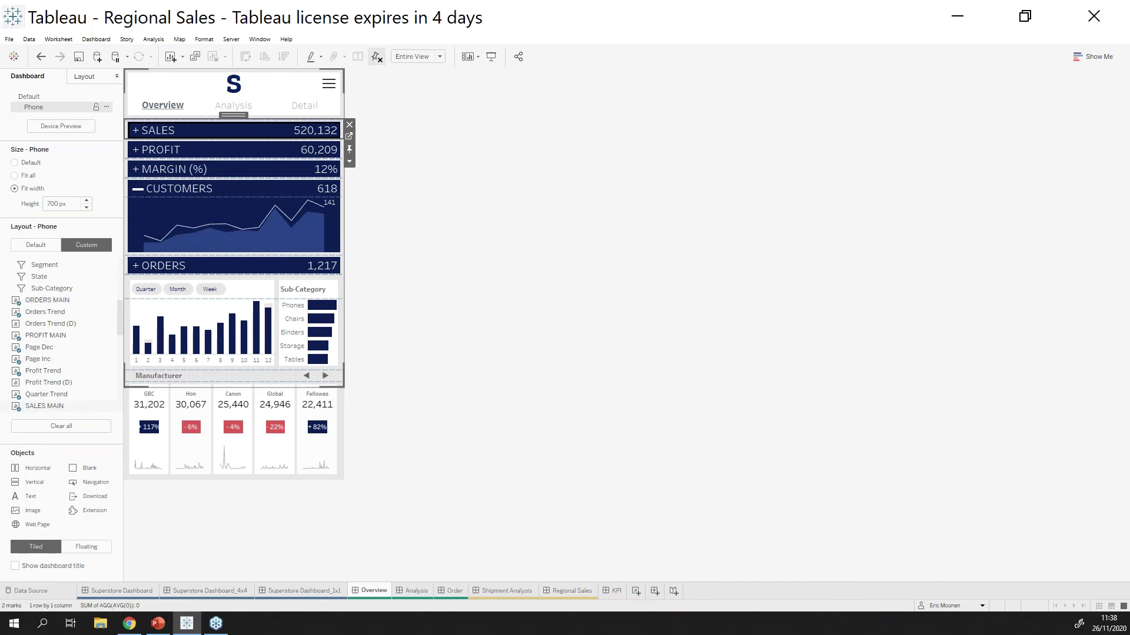
# Page the Manufacturer list forward by two manufacturers and back to its starting position
pyautogui.click(325, 376)
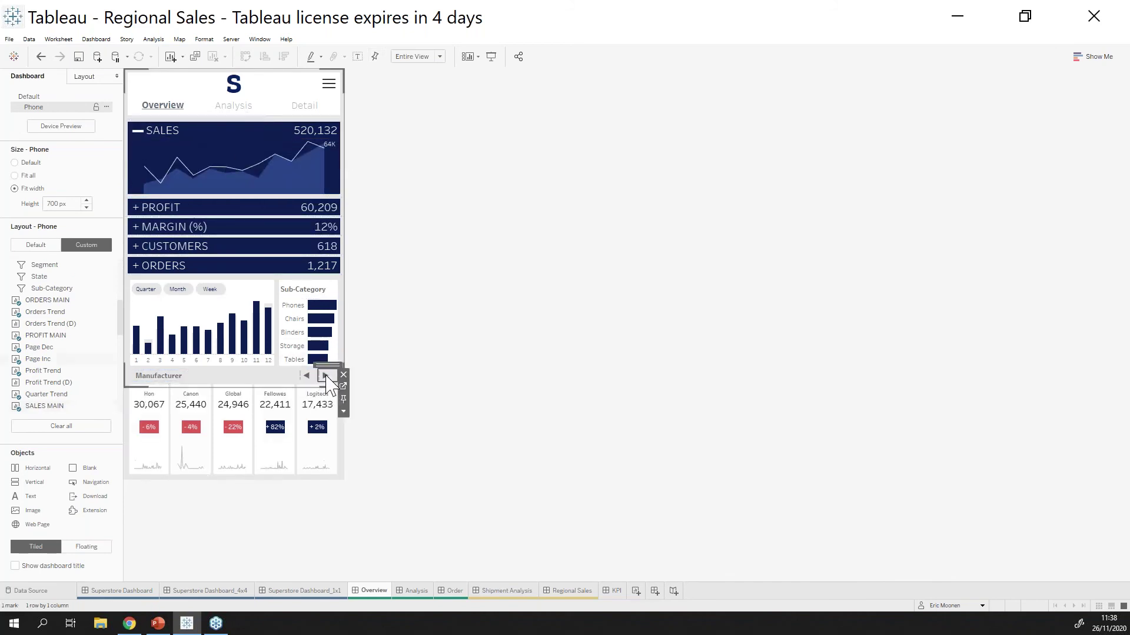
pyautogui.click(325, 375)
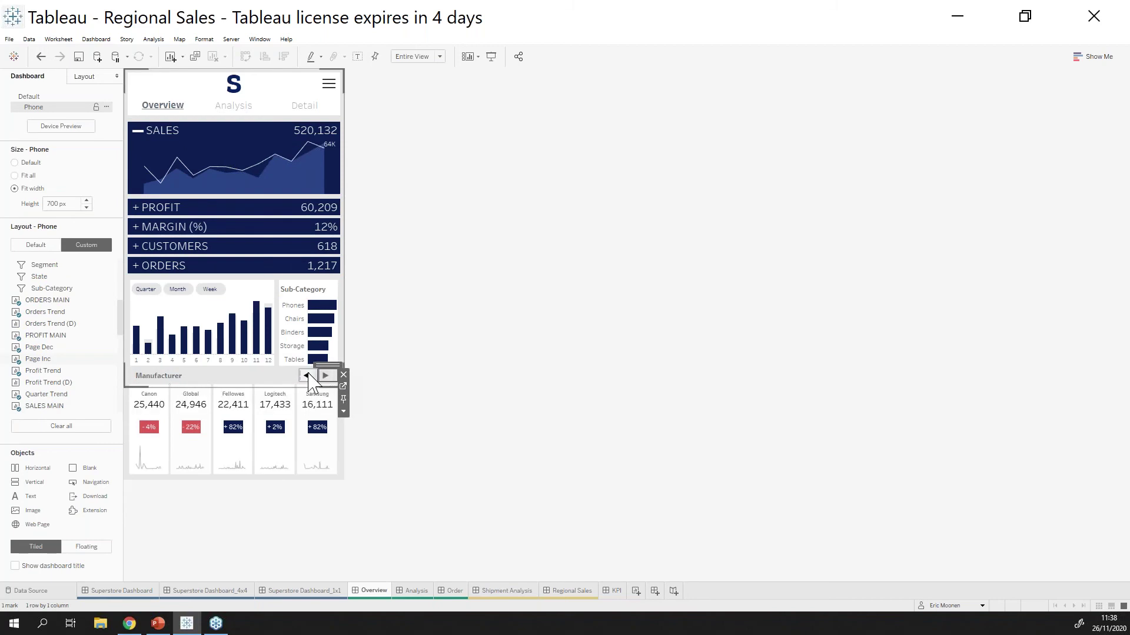
pyautogui.click(308, 374)
pyautogui.click(307, 375)
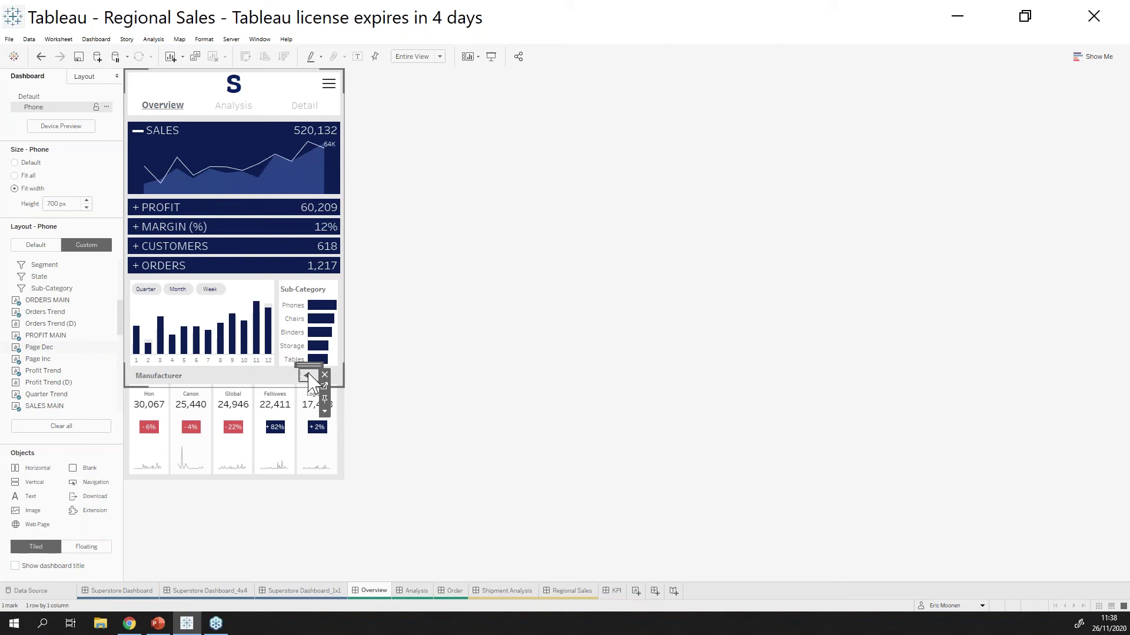
pyautogui.click(307, 375)
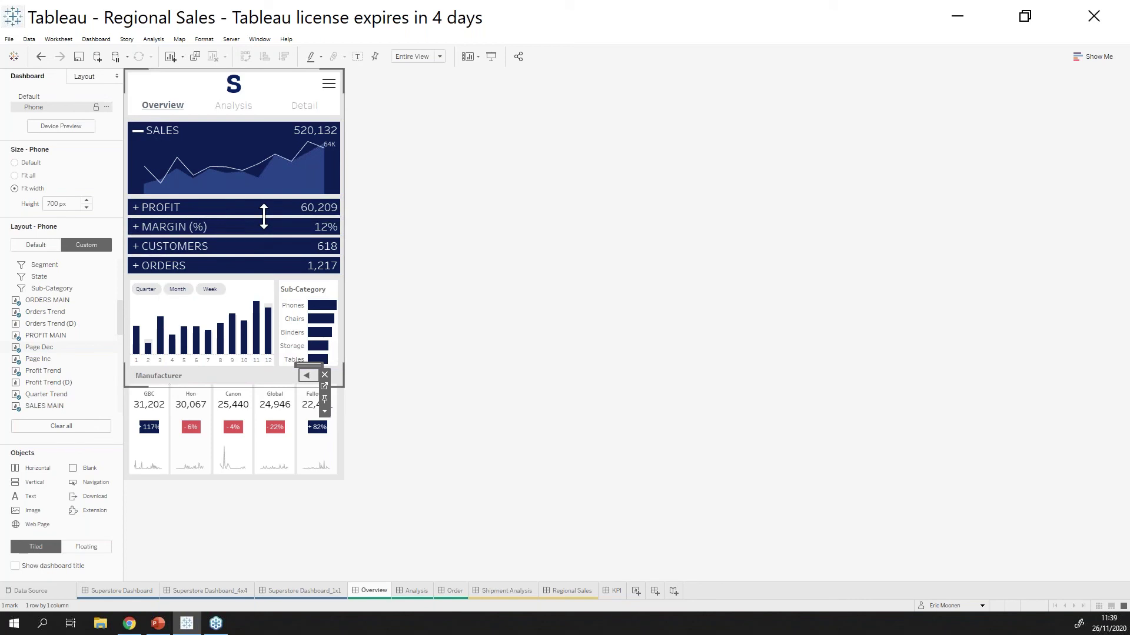
# Collapse the Sales trend, then expand and collapse the Profit trend
pyautogui.click(210, 144)
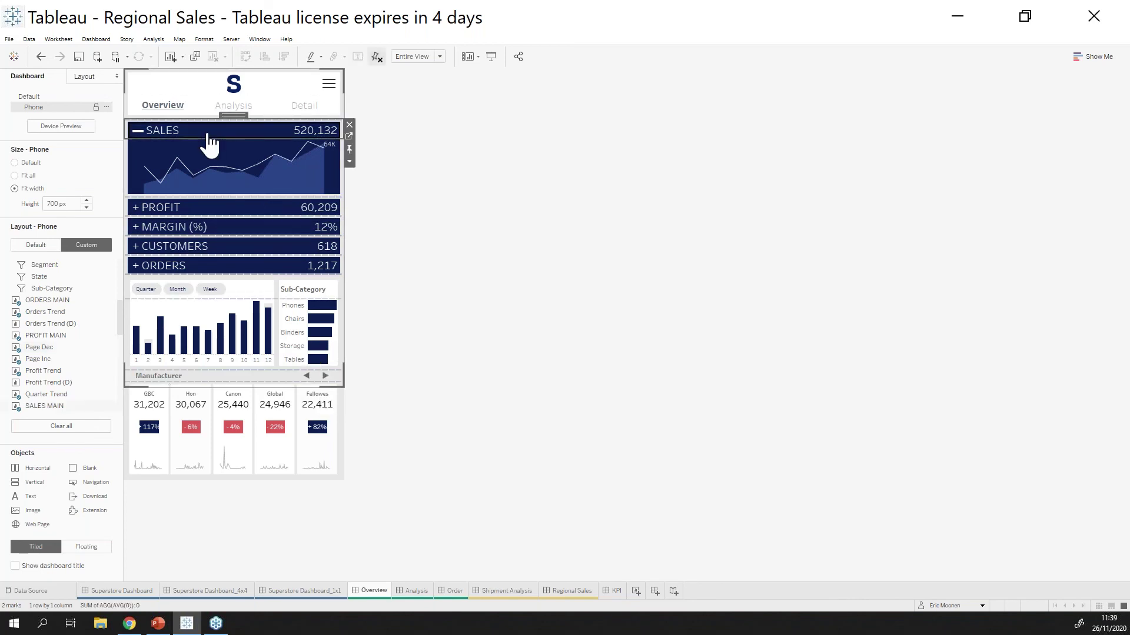
pyautogui.click(209, 138)
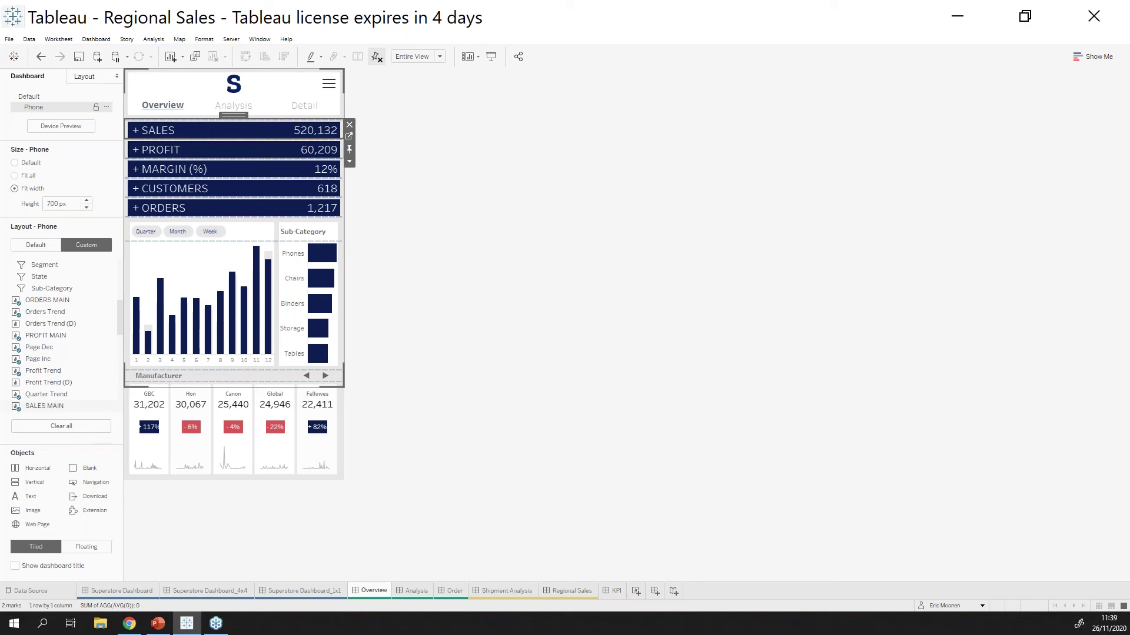
pyautogui.click(233, 150)
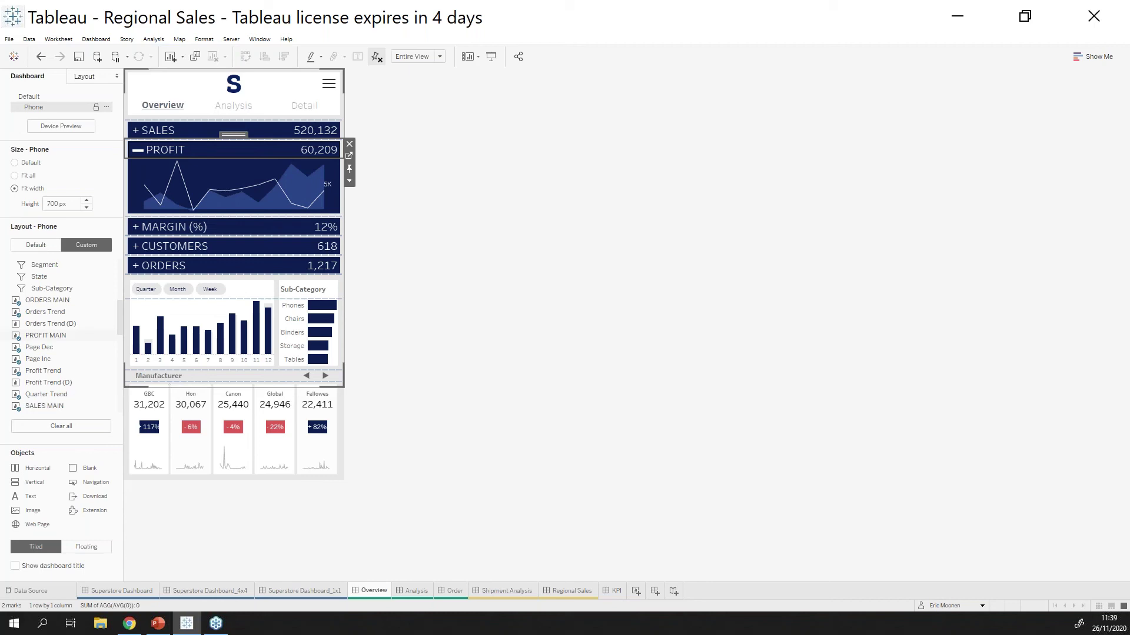
pyautogui.click(205, 147)
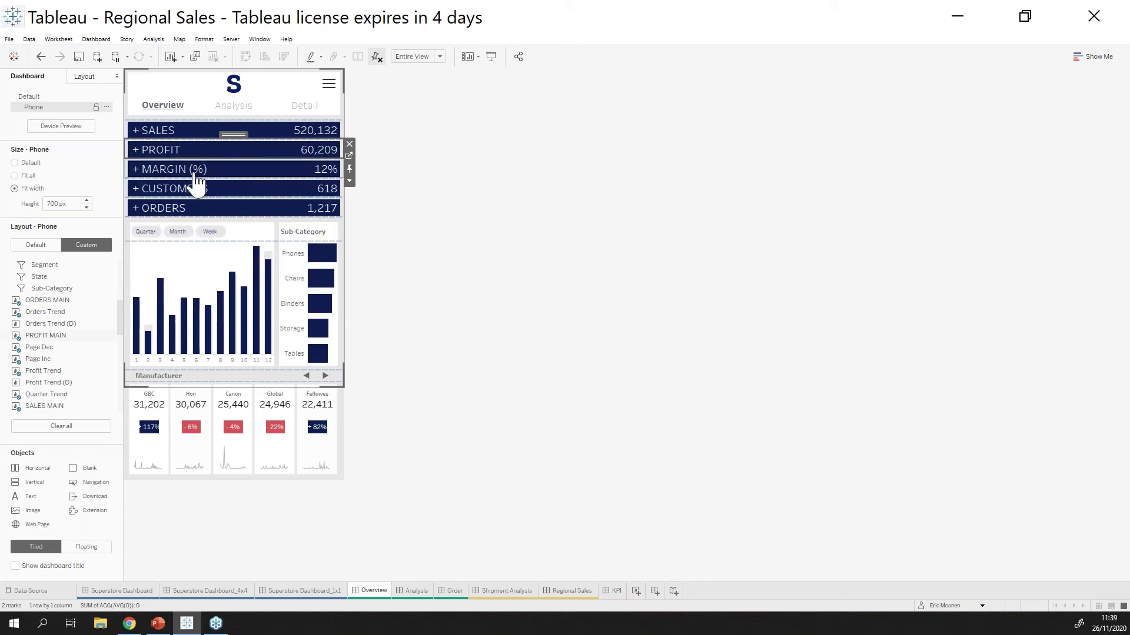
# Expand and collapse the Margin (%) trend, then do the same with the Customers trend
pyautogui.click(194, 172)
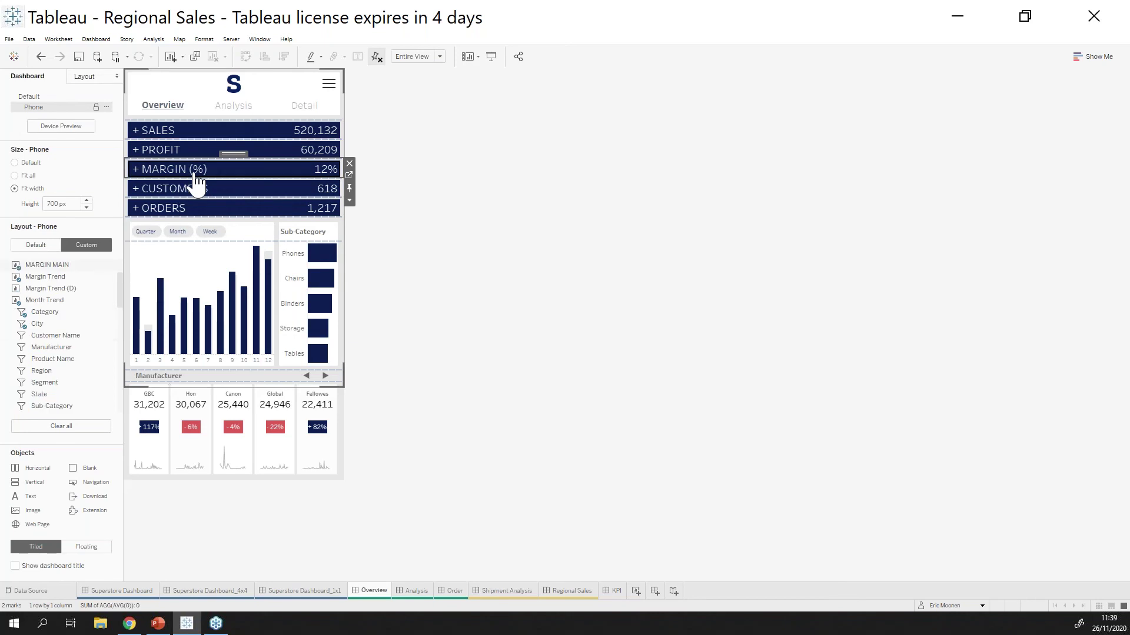
pyautogui.click(196, 176)
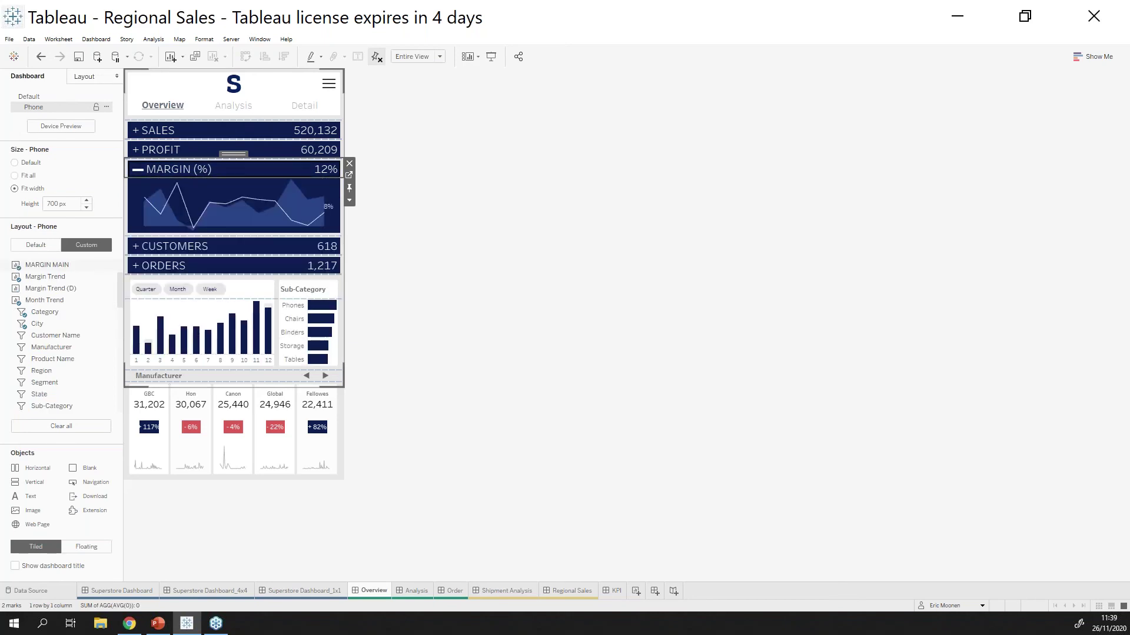
pyautogui.click(196, 169)
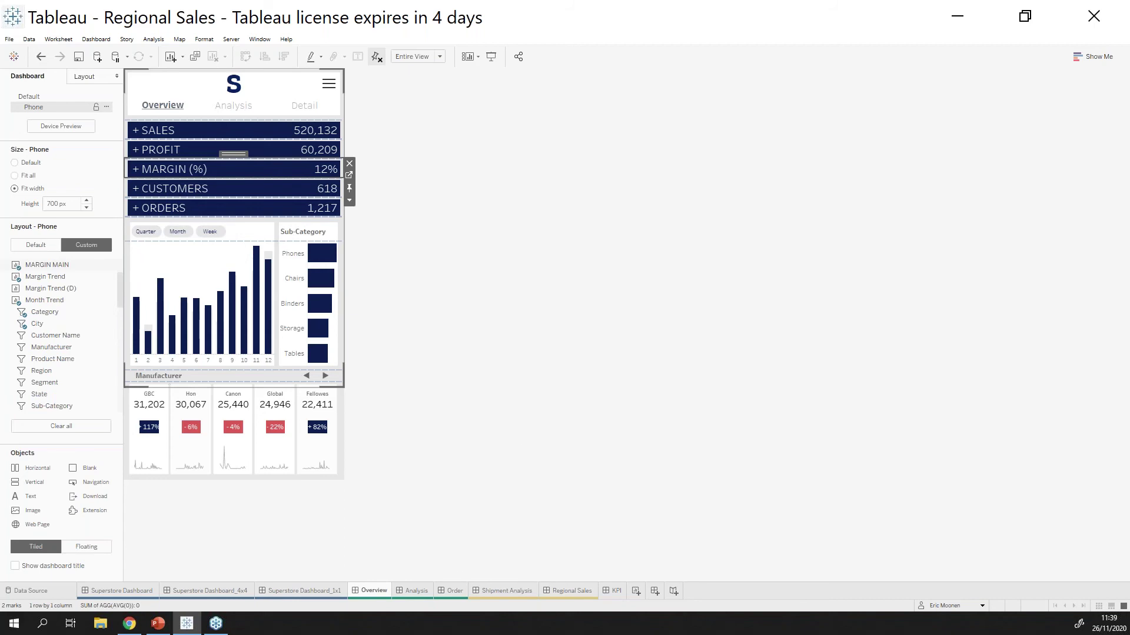
pyautogui.click(196, 187)
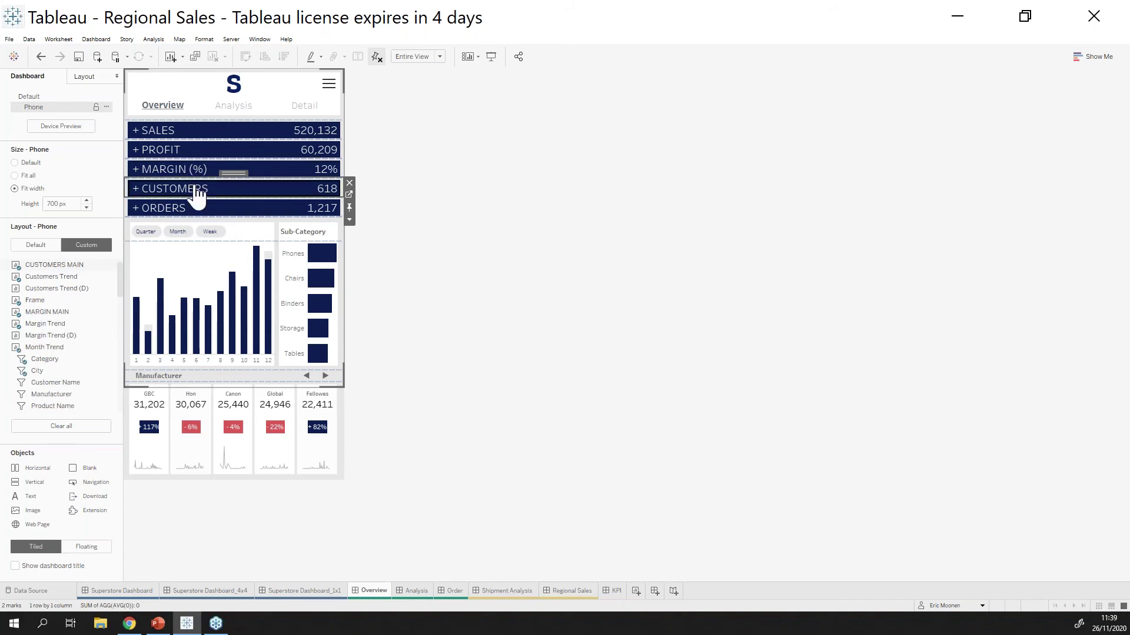
pyautogui.click(196, 189)
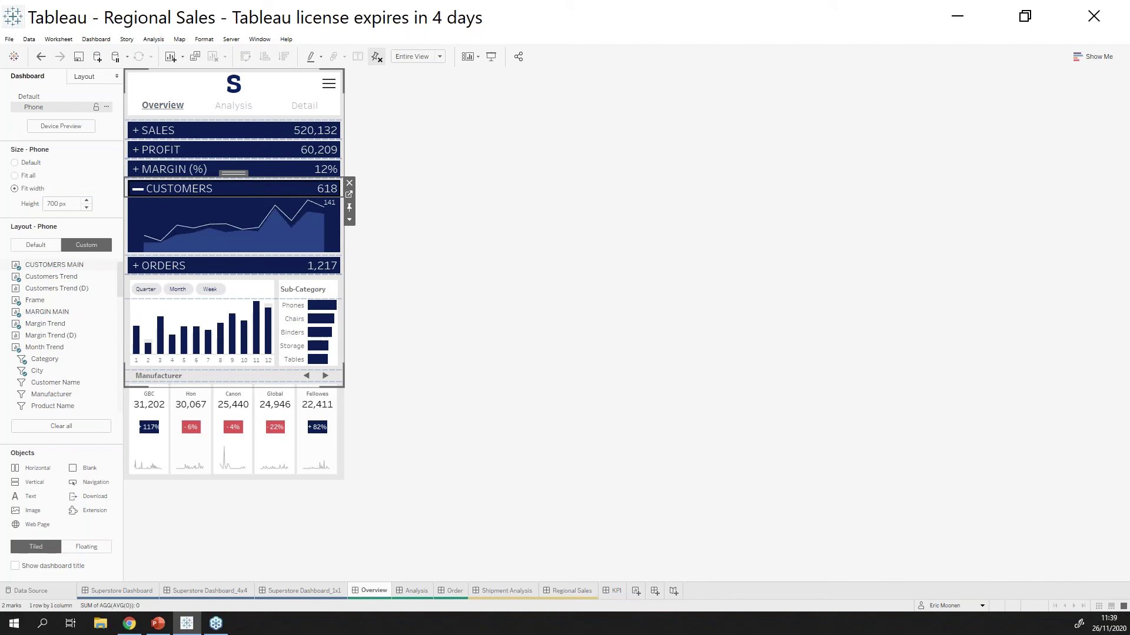
pyautogui.click(195, 188)
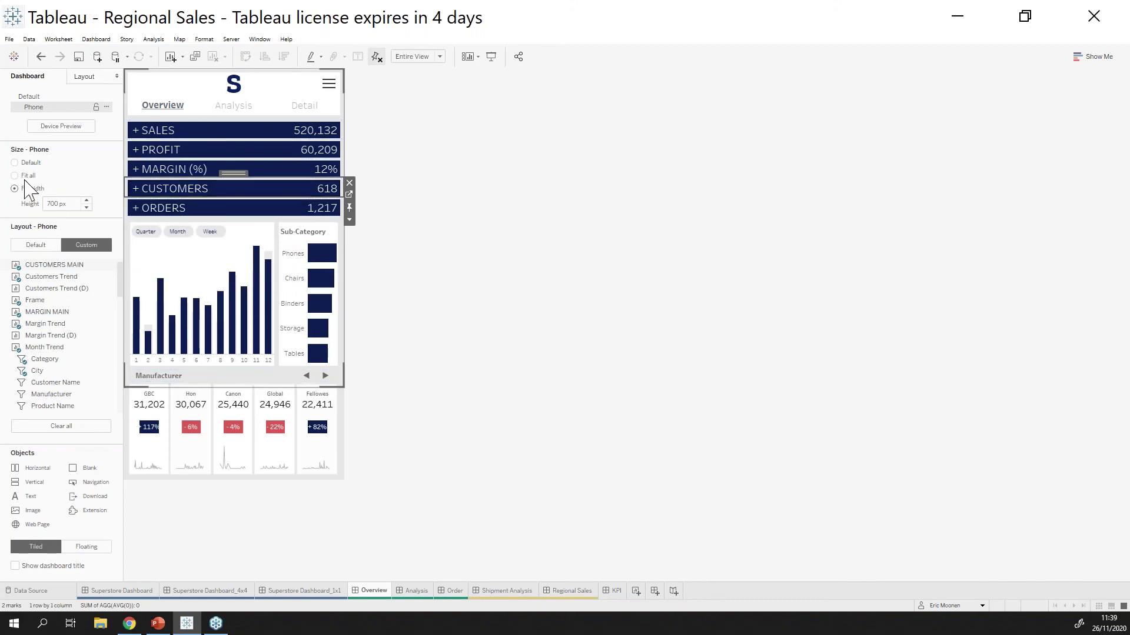
# Switch to the presentation and advance to the "5. Charts" slide about which views are relevant
pyautogui.hotkey('alt', 'Tab')
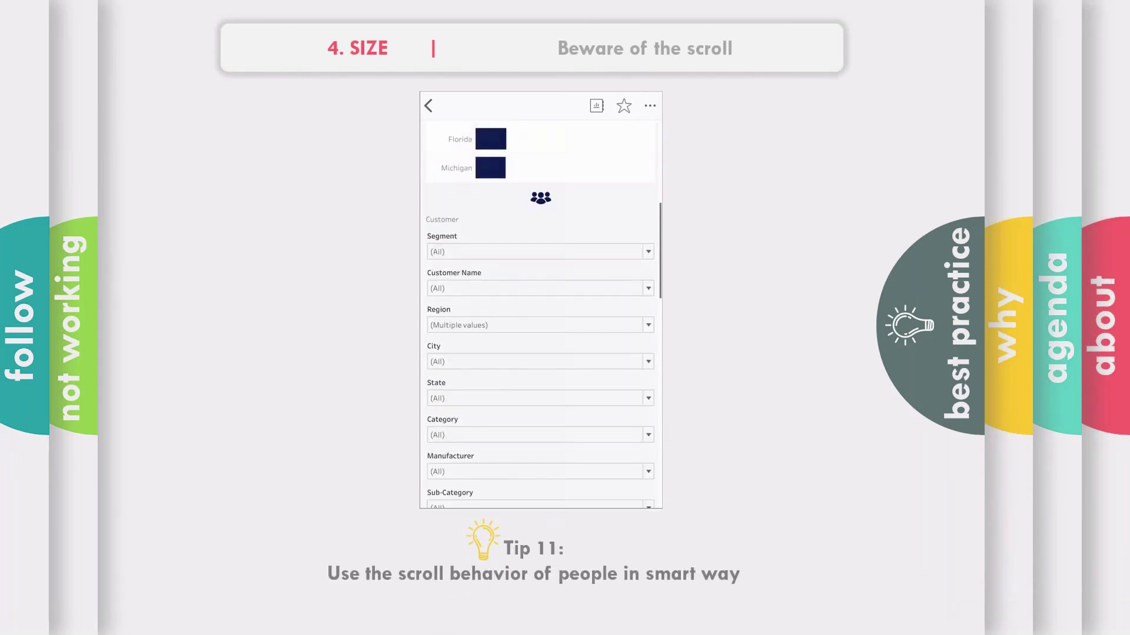
pyautogui.press('Right')
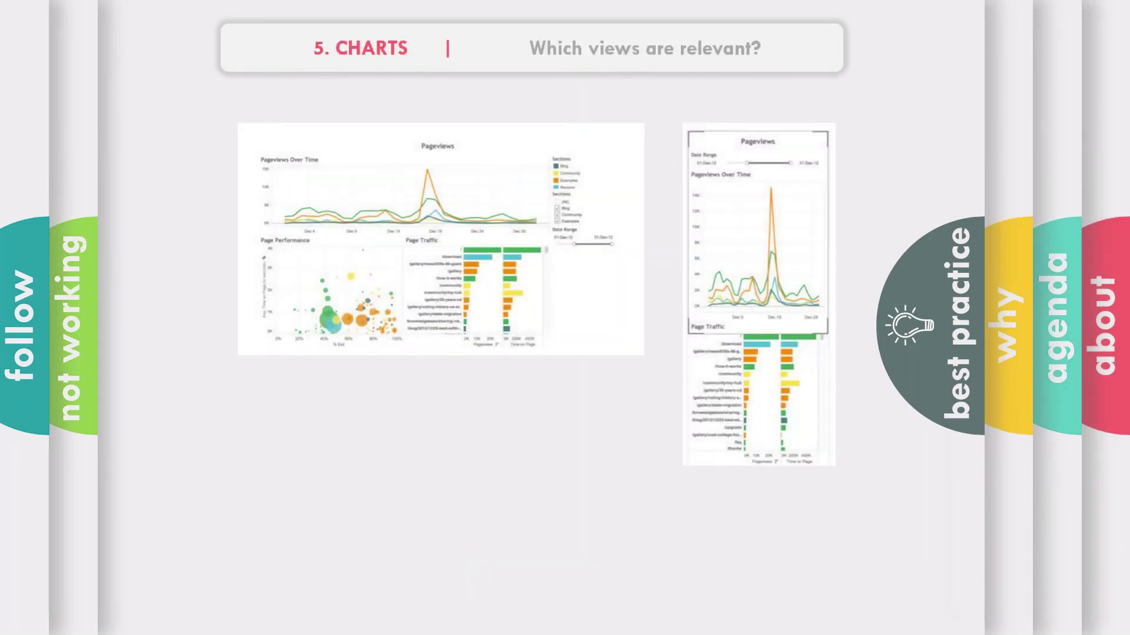